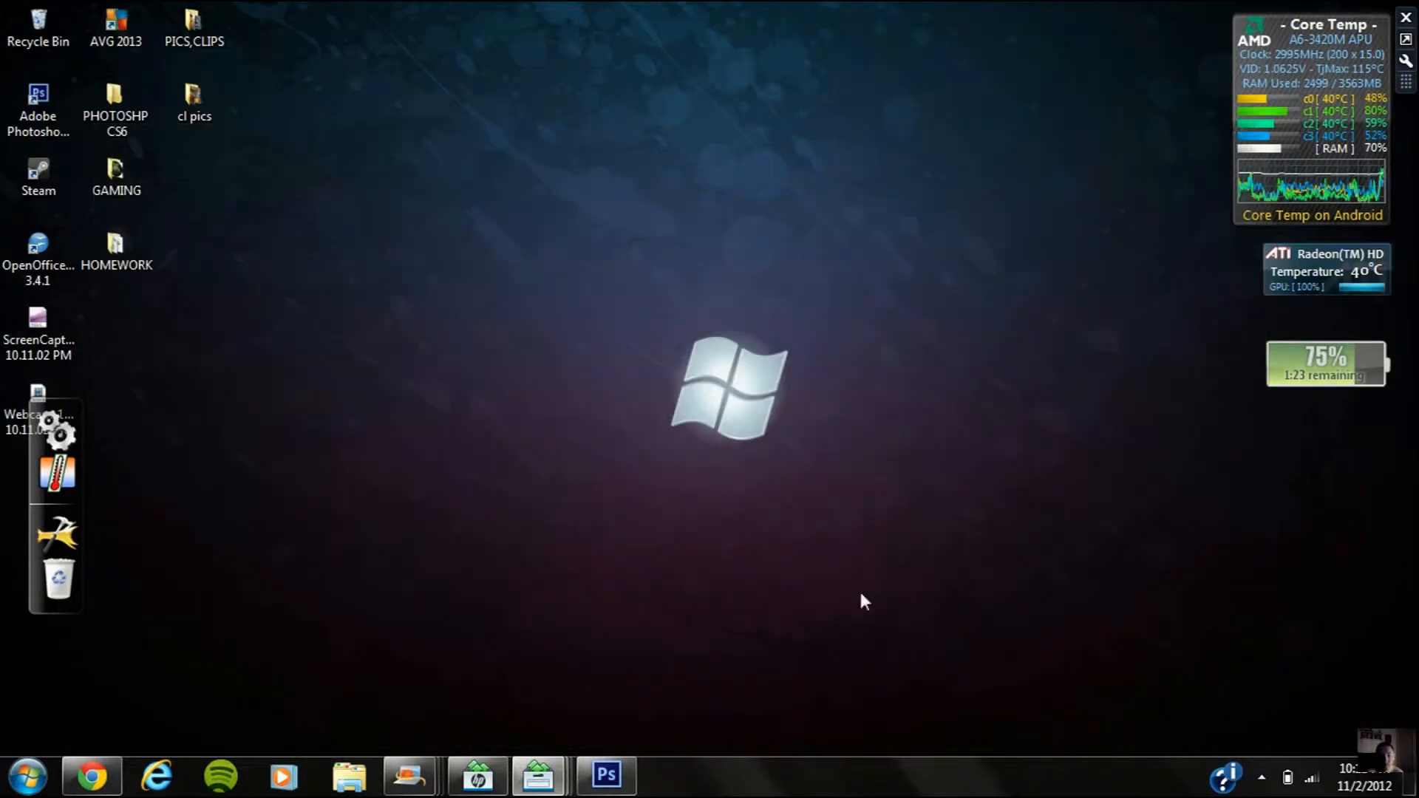
- Switch to Photoshop and bring up the Kennewick_man_skull.jpg document
{"action": "left_click", "coordinate": [608, 776]}
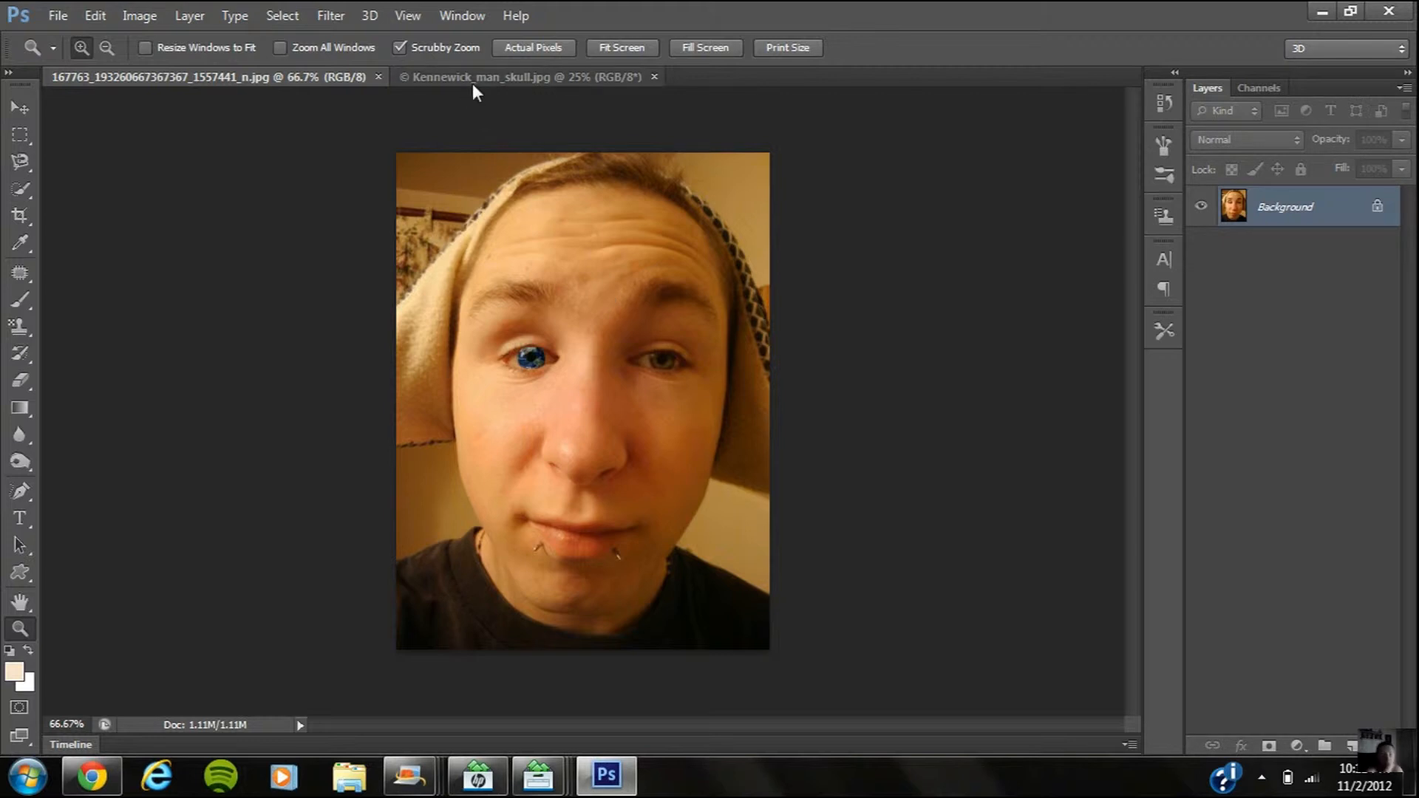
{"action": "mouse_move", "coordinate": [533, 404]}
{"action": "left_mouse_down"}
{"action": "mouse_move", "coordinate": [564, 390]}
{"action": "mouse_move", "coordinate": [540, 401]}
{"action": "left_mouse_up"}
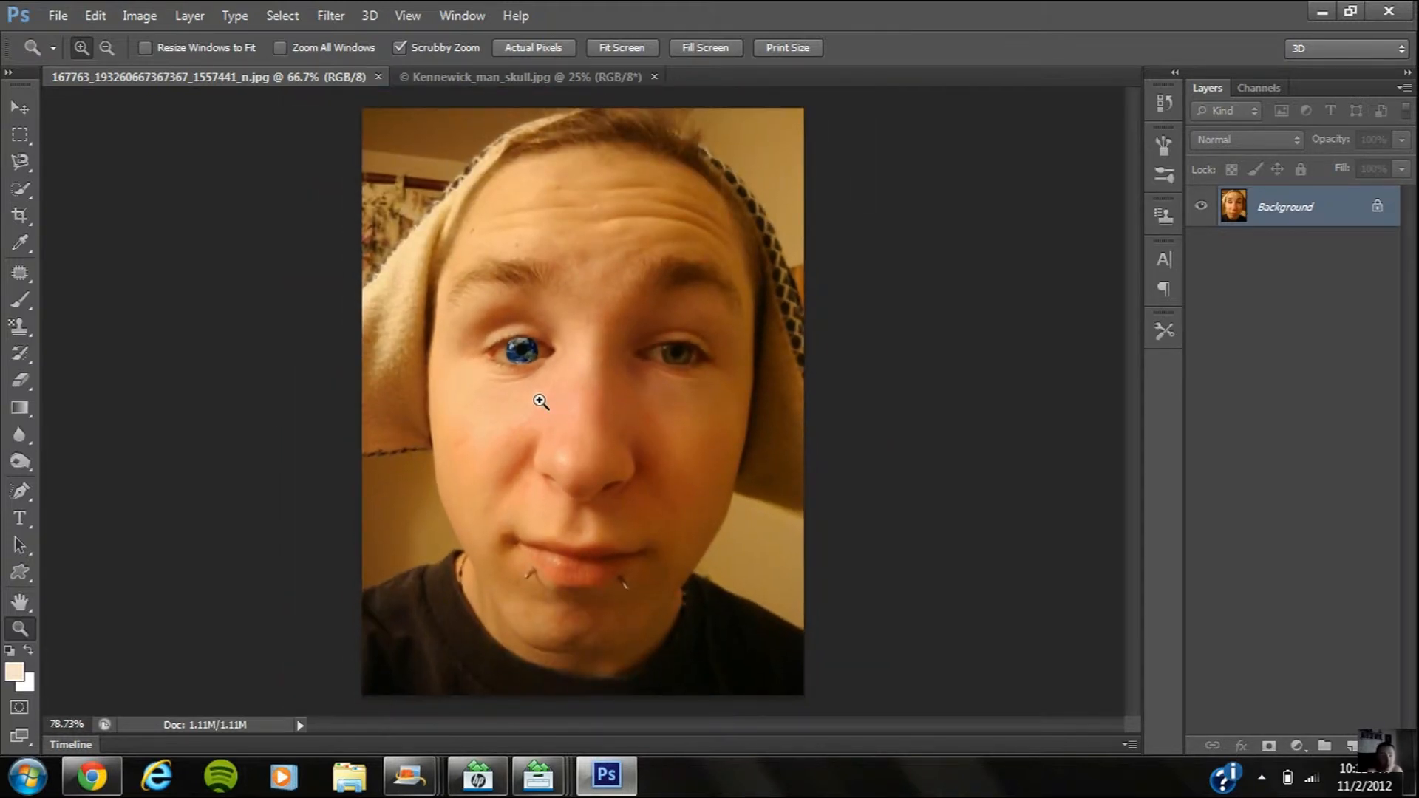
{"action": "left_click", "coordinate": [515, 80]}
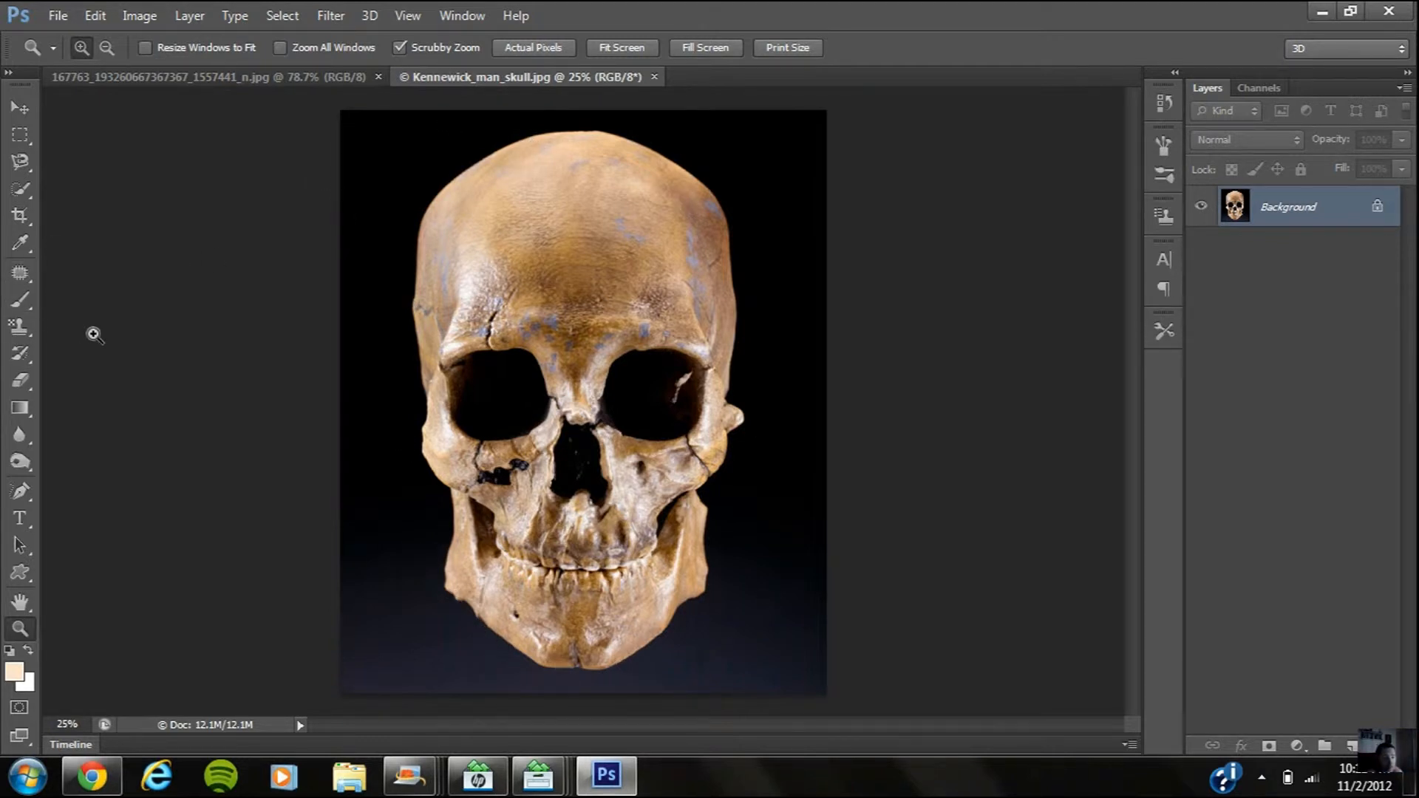
{"action": "left_click", "coordinate": [25, 198]}
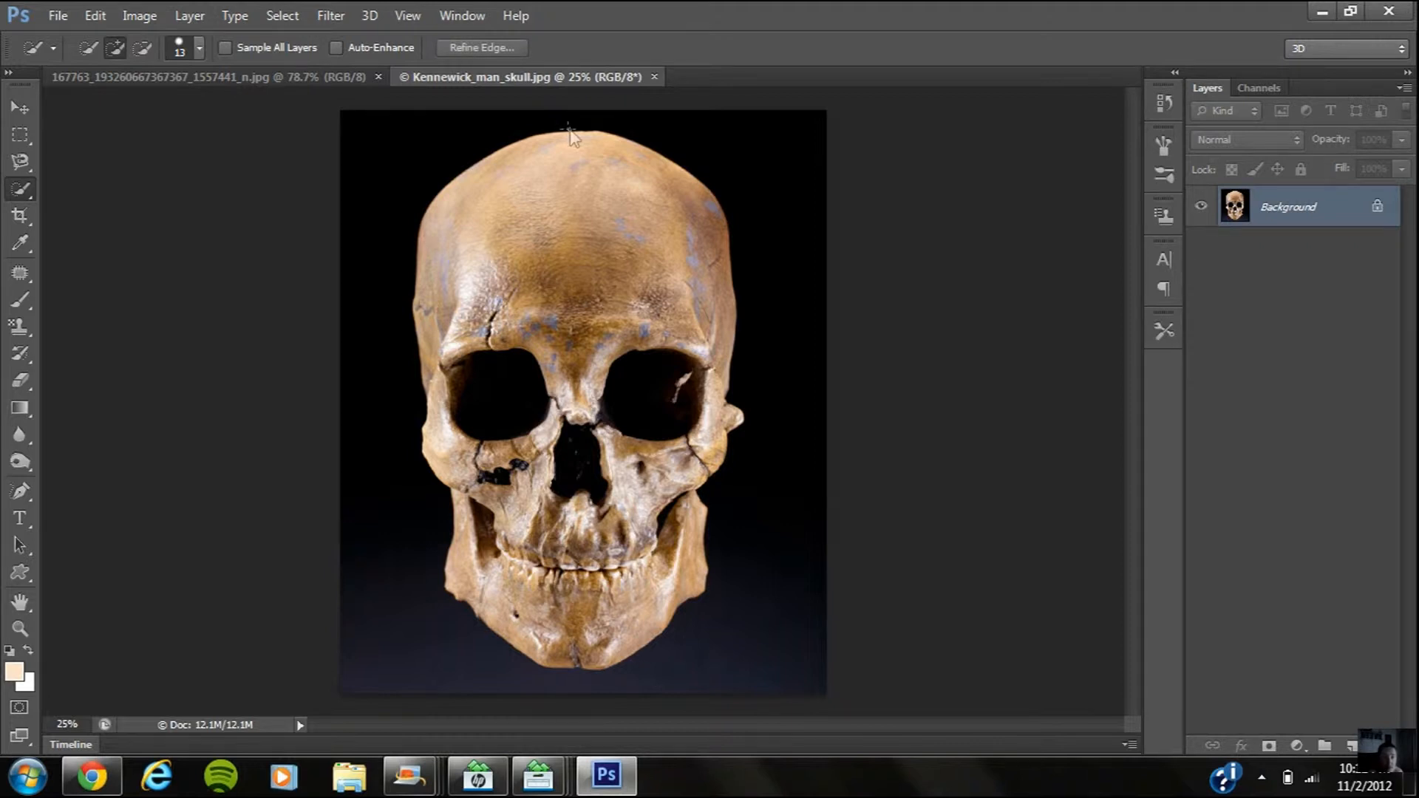
{"action": "left_click", "coordinate": [570, 131]}
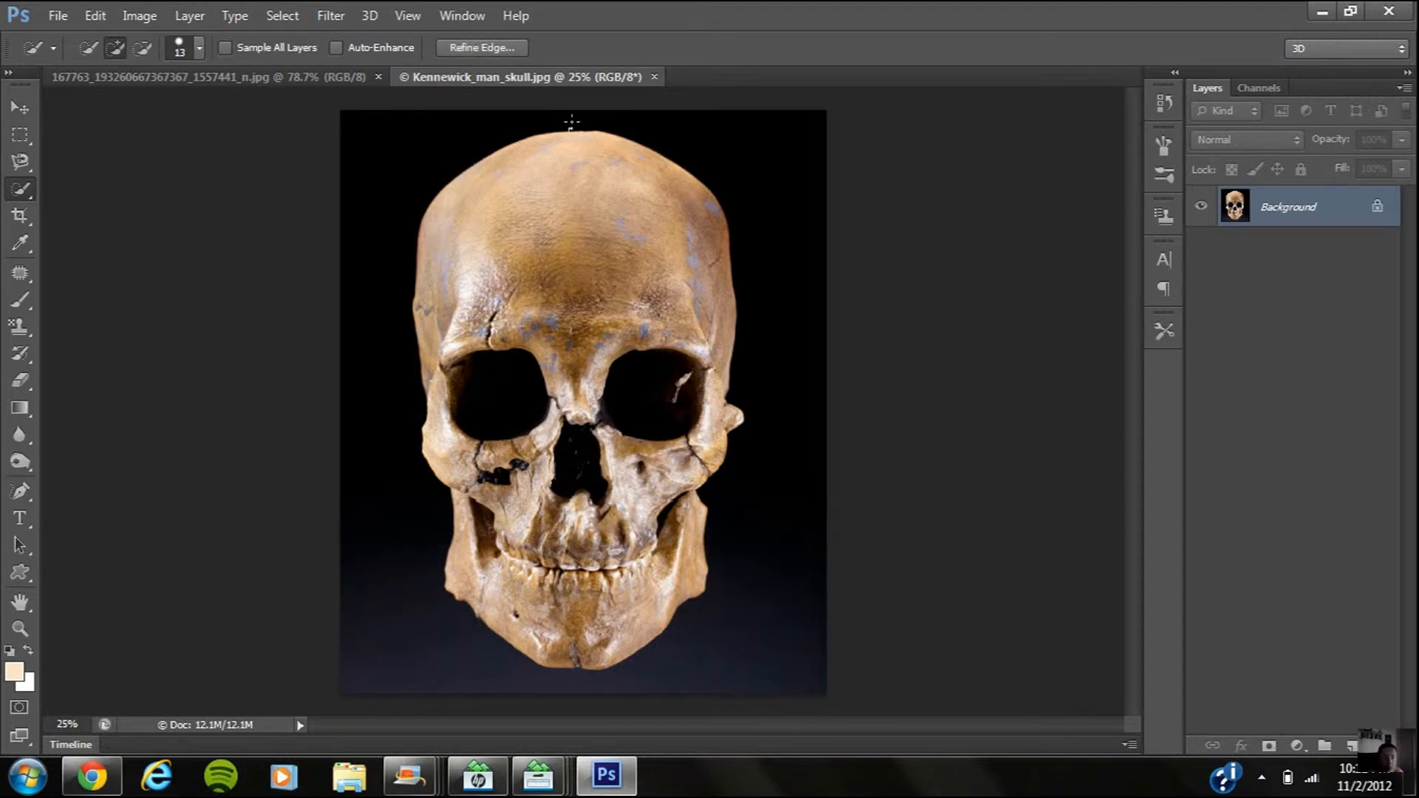
{"action": "left_click", "coordinate": [28, 169]}
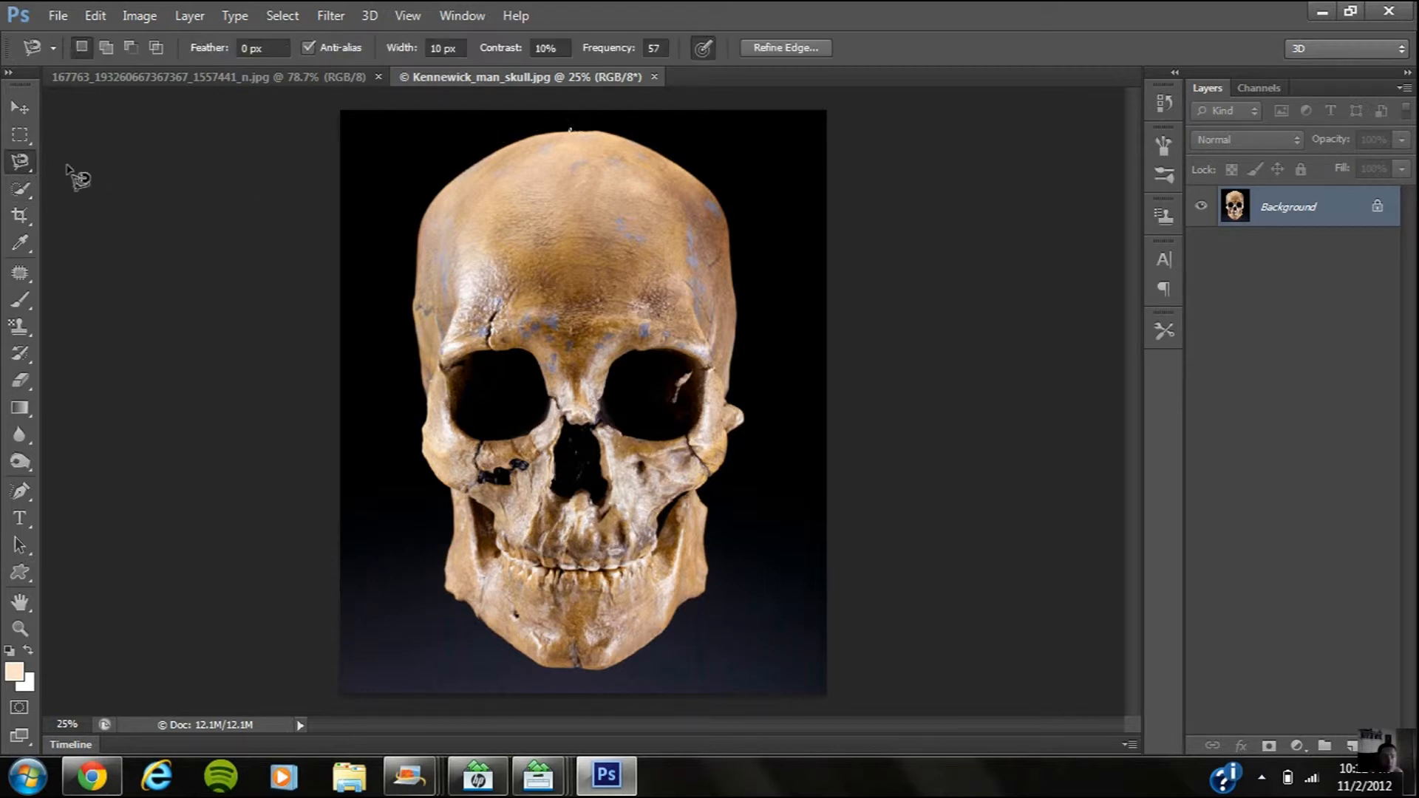
{"action": "left_click", "coordinate": [102, 12]}
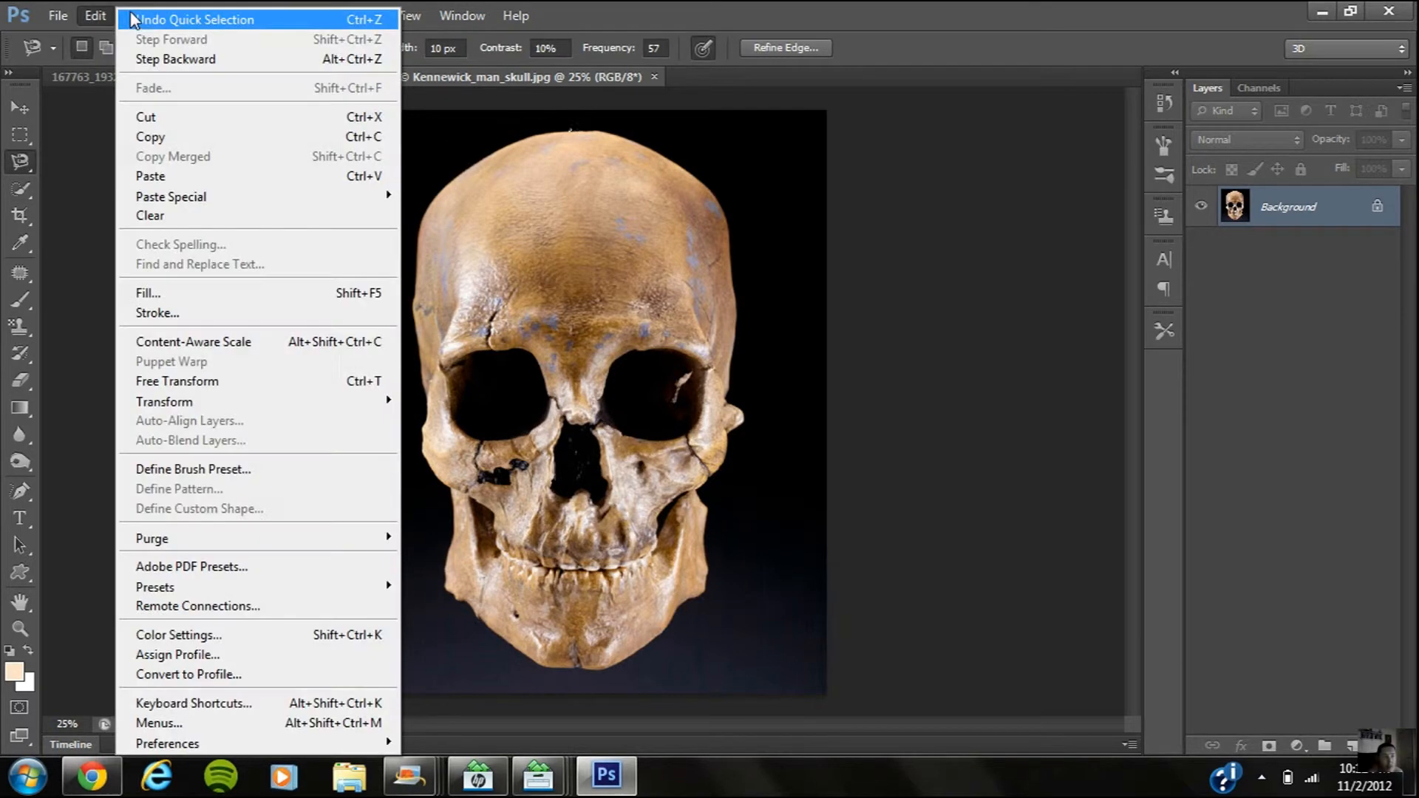
{"action": "left_click", "coordinate": [171, 51]}
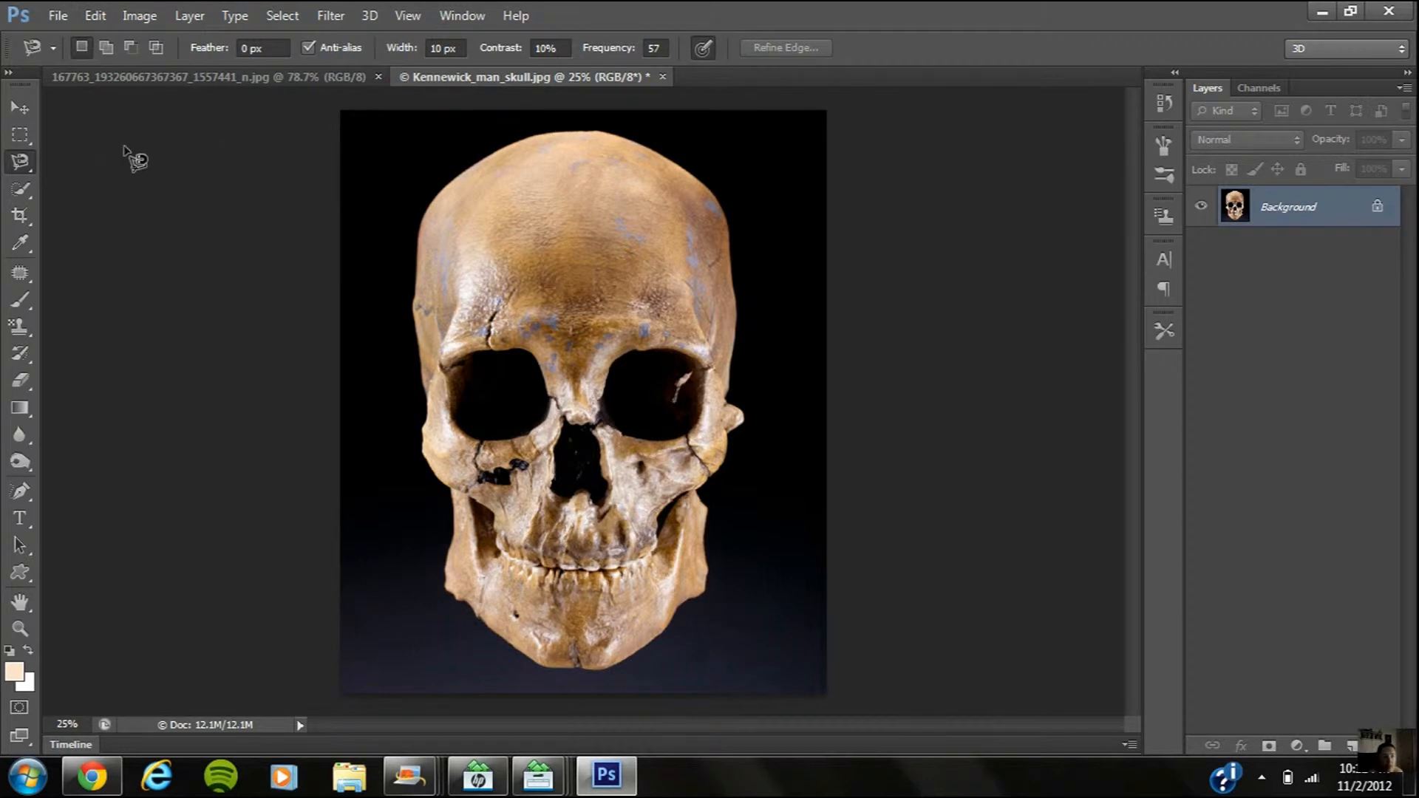
- Trace the outline of the whole skull with the Magnetic Lasso tool and copy the closed selection
{"action": "left_click", "coordinate": [569, 131]}
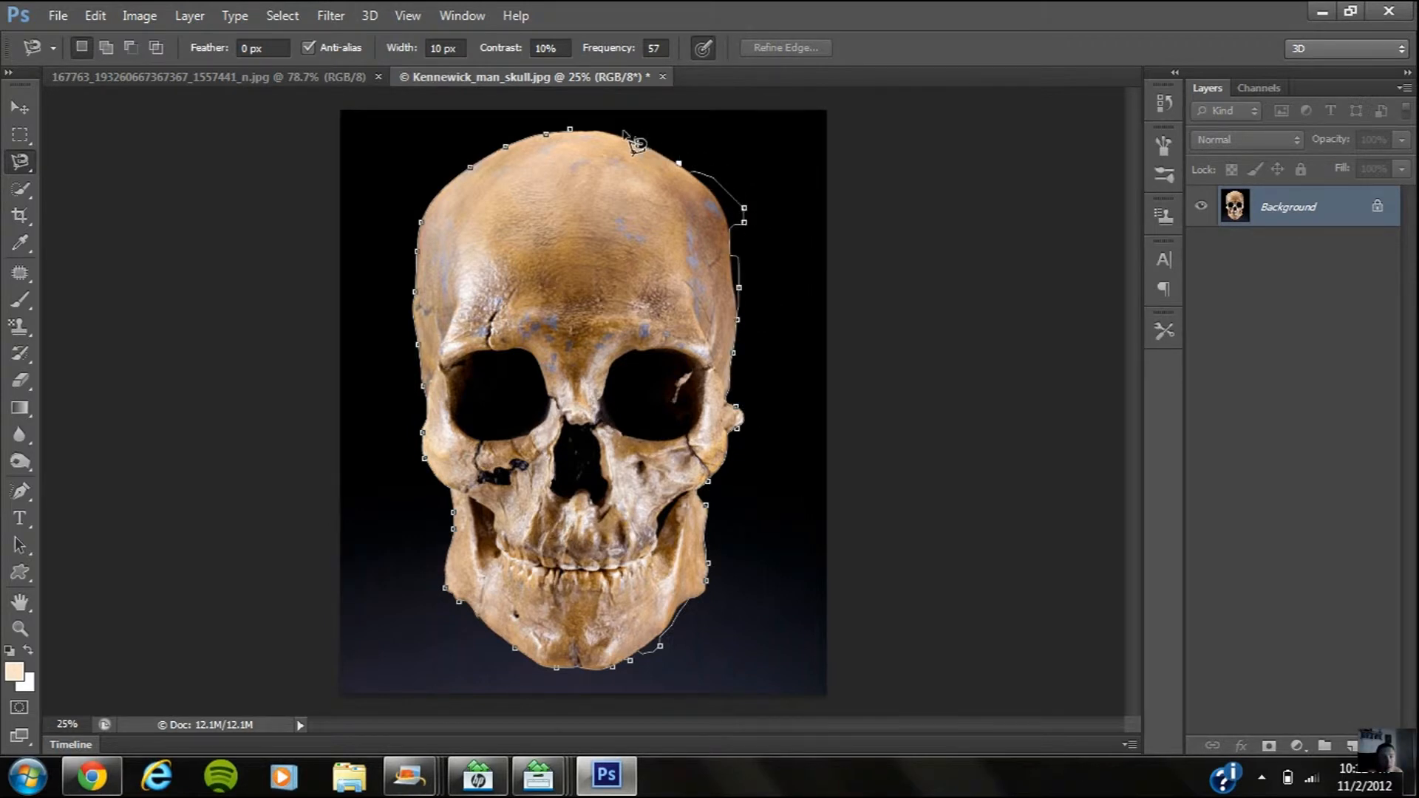
{"action": "left_click", "coordinate": [574, 133]}
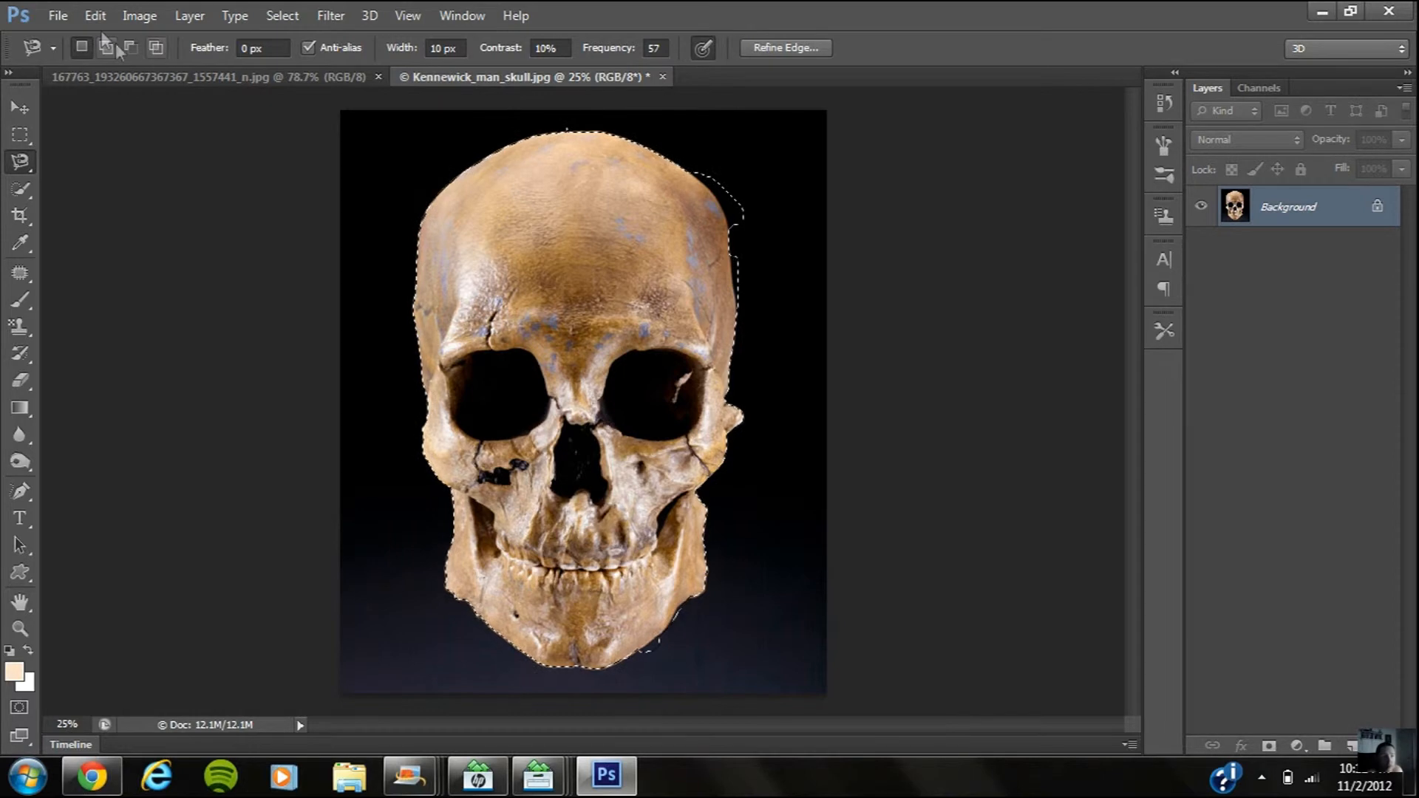
{"action": "left_click", "coordinate": [89, 13]}
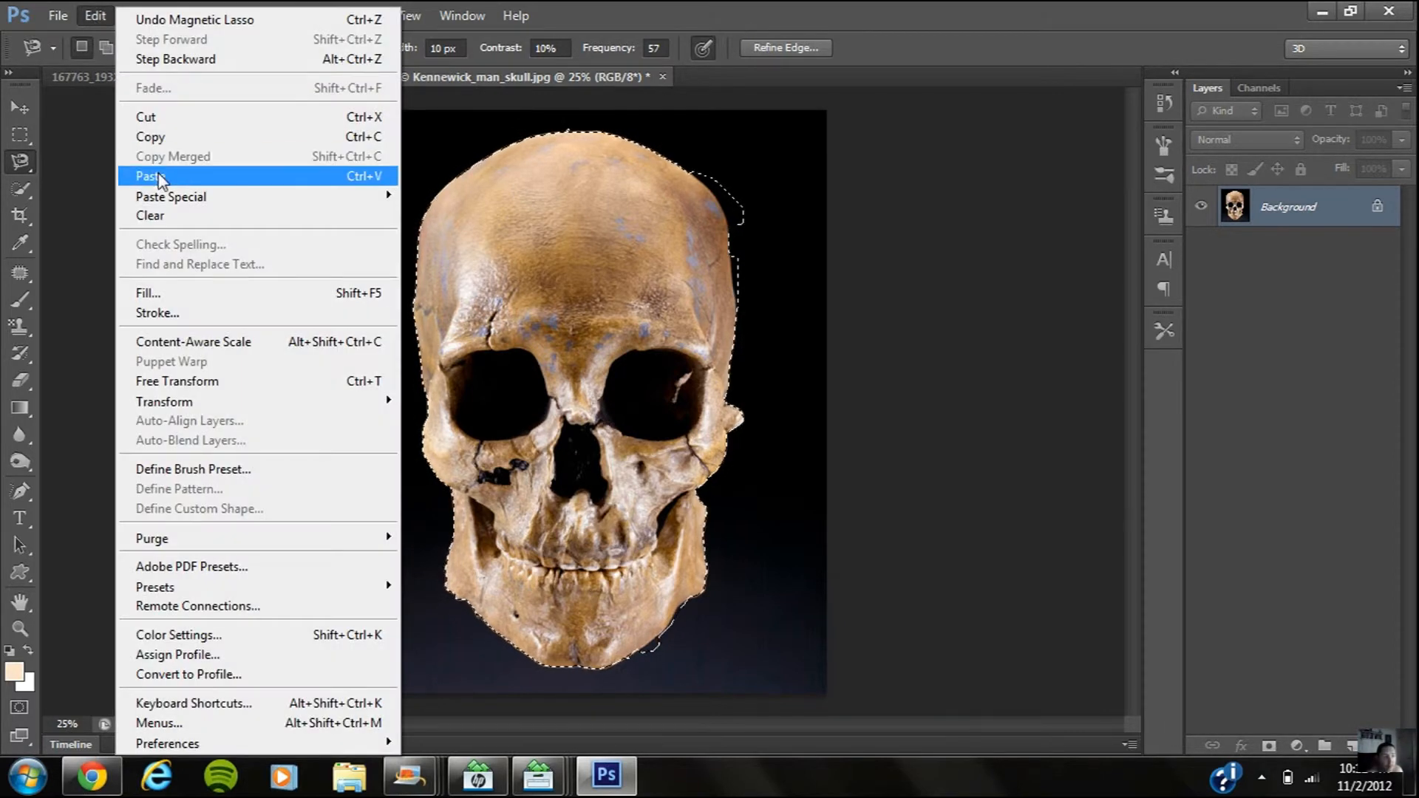
{"action": "left_click", "coordinate": [186, 138]}
- Paste the copied skull into the portrait photo as a new layer
{"action": "left_click", "coordinate": [223, 76]}
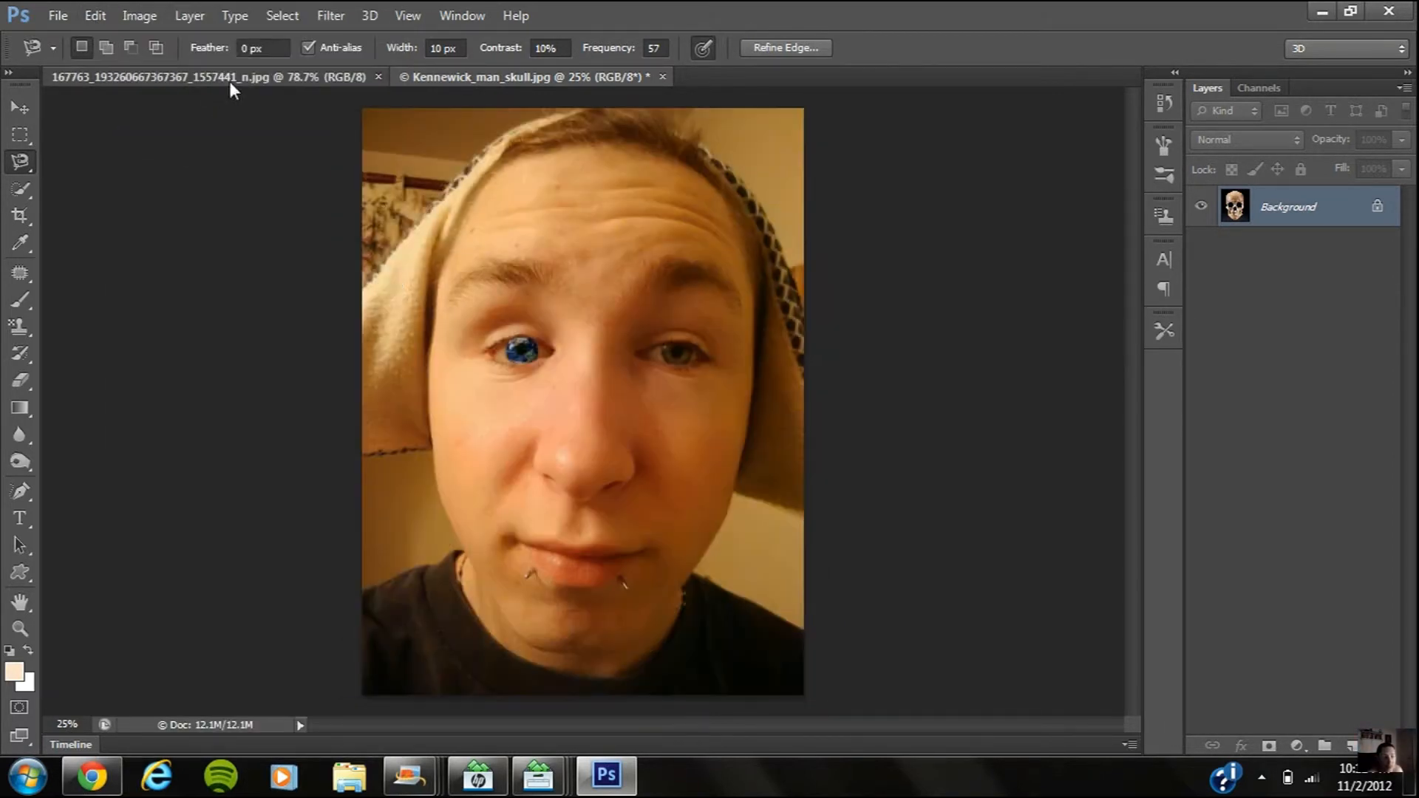
{"action": "left_click", "coordinate": [20, 628]}
{"action": "left_click_drag", "start_coordinate": [643, 467], "coordinate": [618, 466]}
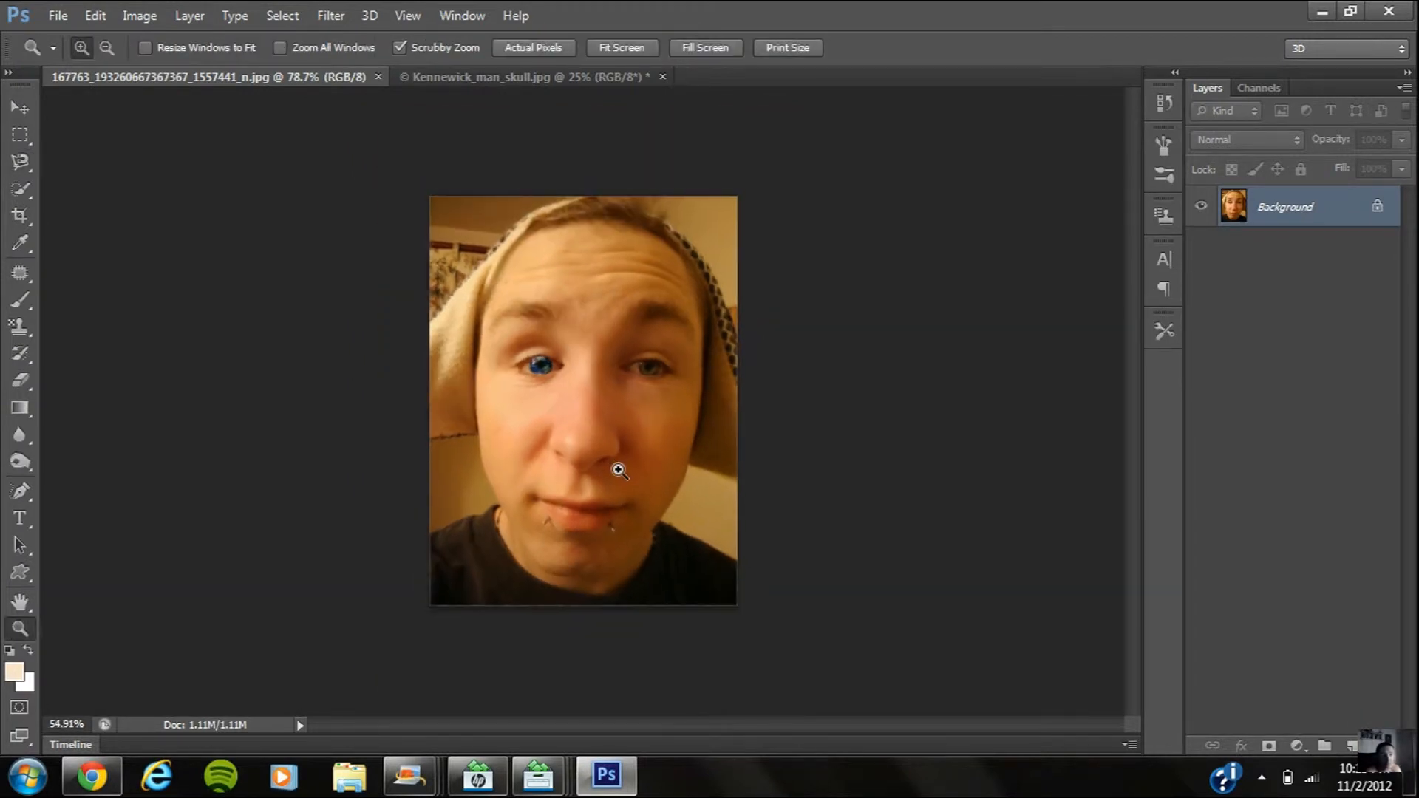
{"action": "left_click", "coordinate": [92, 17]}
{"action": "left_click", "coordinate": [181, 172]}
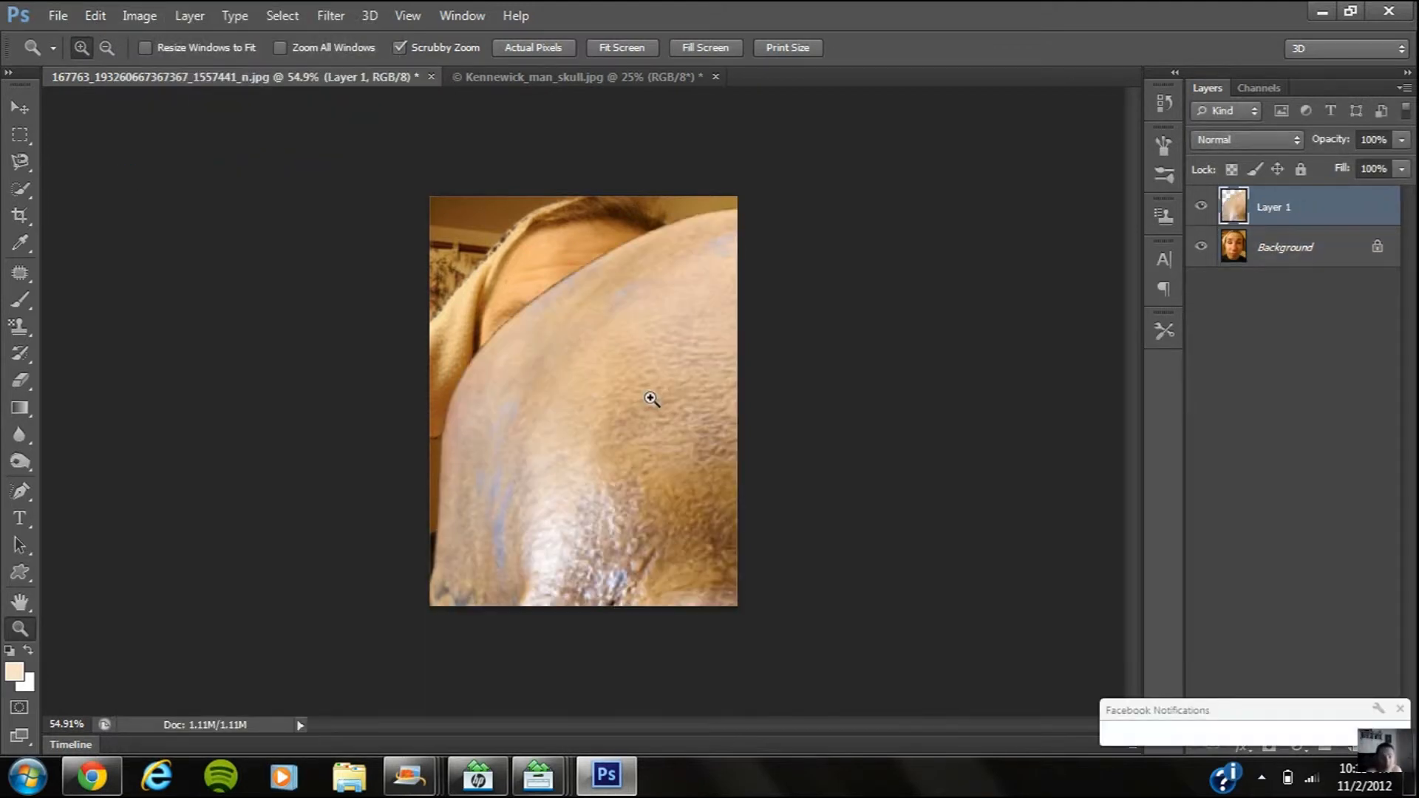
- Scale the pasted skull to about 34% width and 32% height, position it over the man's face, and apply the transformation
{"action": "left_click", "coordinate": [21, 108]}
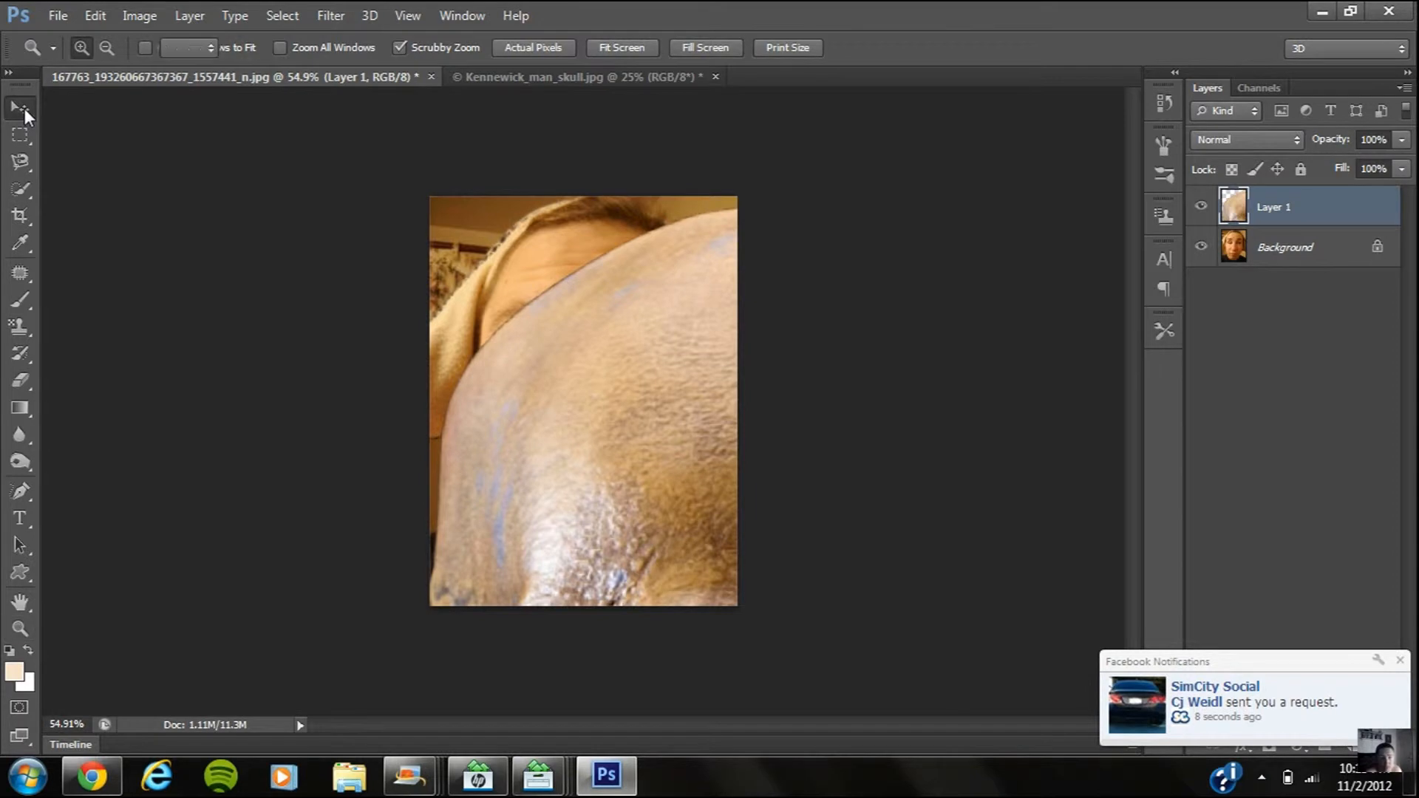
{"action": "left_click_drag", "start_coordinate": [647, 536], "coordinate": [474, 163]}
{"action": "left_click_drag", "start_coordinate": [578, 135], "coordinate": [583, 202]}
{"action": "left_click_drag", "start_coordinate": [194, 387], "coordinate": [424, 398]}
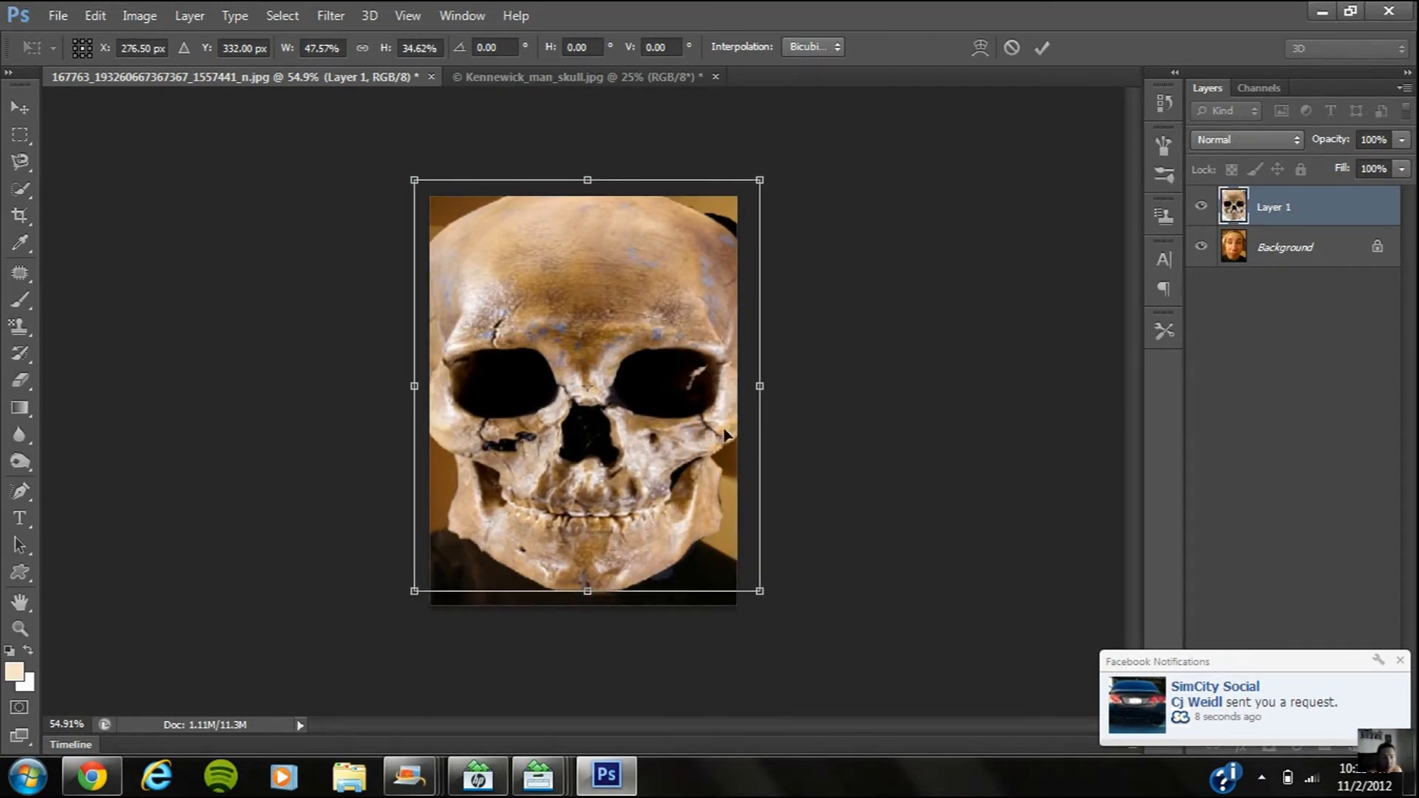
{"action": "left_click_drag", "start_coordinate": [769, 383], "coordinate": [675, 399]}
{"action": "left_click_drag", "start_coordinate": [539, 180], "coordinate": [542, 244]}
{"action": "left_click_drag", "start_coordinate": [543, 358], "coordinate": [596, 322]}
{"action": "mouse_move", "coordinate": [470, 213]}
{"action": "left_mouse_down"}
{"action": "mouse_move", "coordinate": [476, 231]}
{"action": "mouse_move", "coordinate": [493, 225]}
{"action": "mouse_move", "coordinate": [472, 216]}
{"action": "left_mouse_up"}
{"action": "mouse_move", "coordinate": [625, 377]}
{"action": "left_mouse_down"}
{"action": "mouse_move", "coordinate": [619, 341]}
{"action": "mouse_move", "coordinate": [623, 354]}
{"action": "left_mouse_up"}
{"action": "left_click_drag", "start_coordinate": [584, 551], "coordinate": [572, 566]}
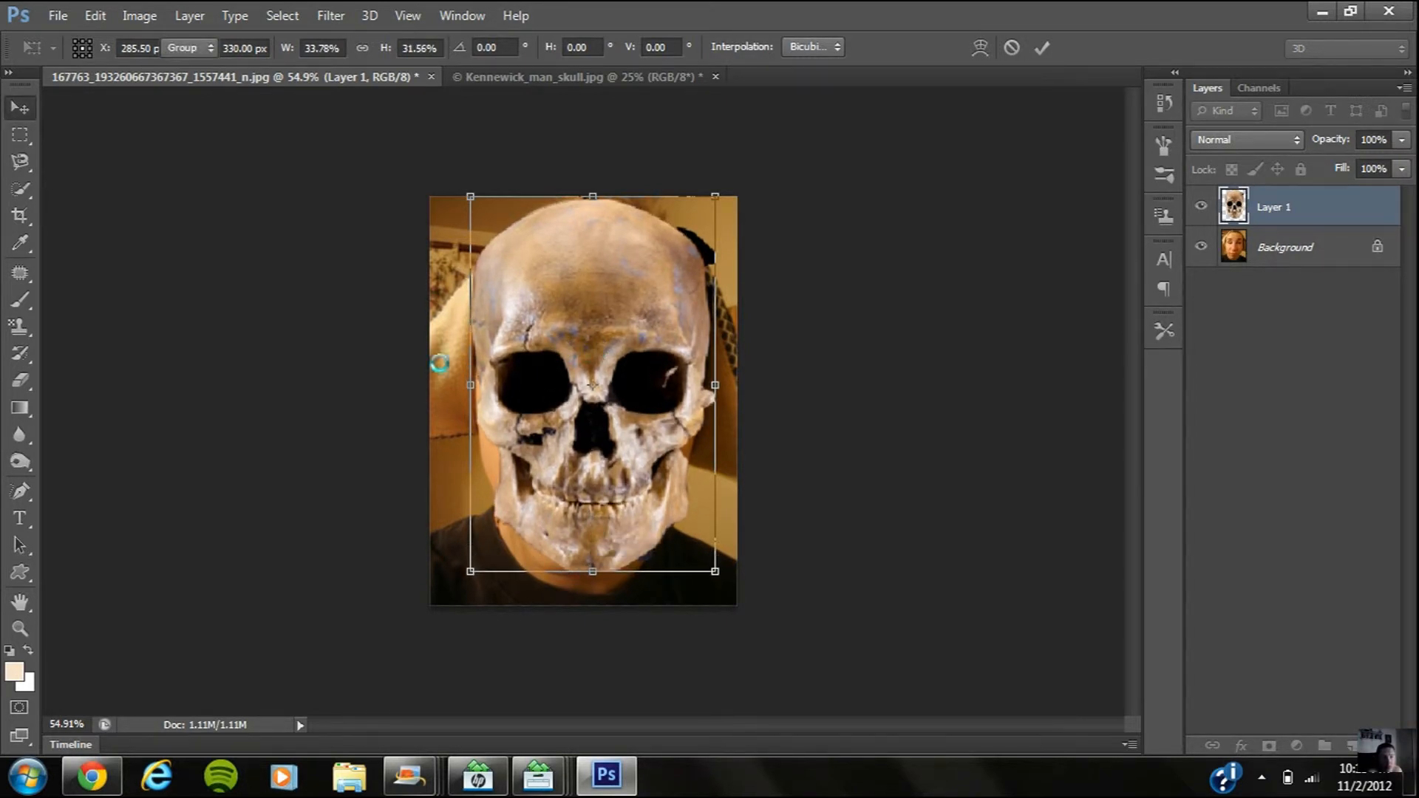
{"action": "key", "text": "Return"}
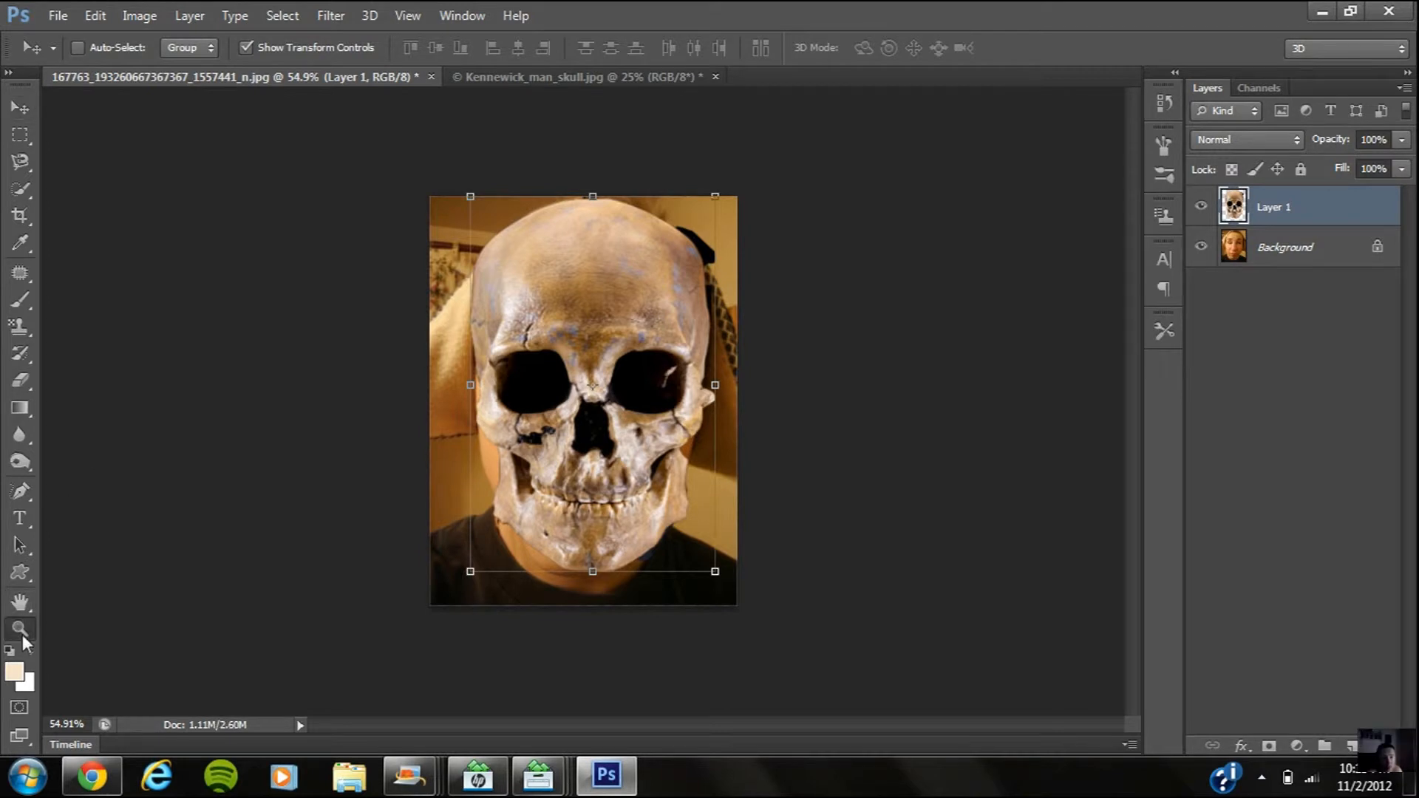
- Move the skull slightly upward, stretch its lower edge down to about 104% height over the chin, and apply the transformation
{"action": "left_click", "coordinate": [20, 628]}
{"action": "mouse_move", "coordinate": [466, 444]}
{"action": "left_mouse_down"}
{"action": "mouse_move", "coordinate": [507, 421]}
{"action": "mouse_move", "coordinate": [475, 444]}
{"action": "left_mouse_up"}
{"action": "left_click_drag", "start_coordinate": [762, 731], "coordinate": [808, 714]}
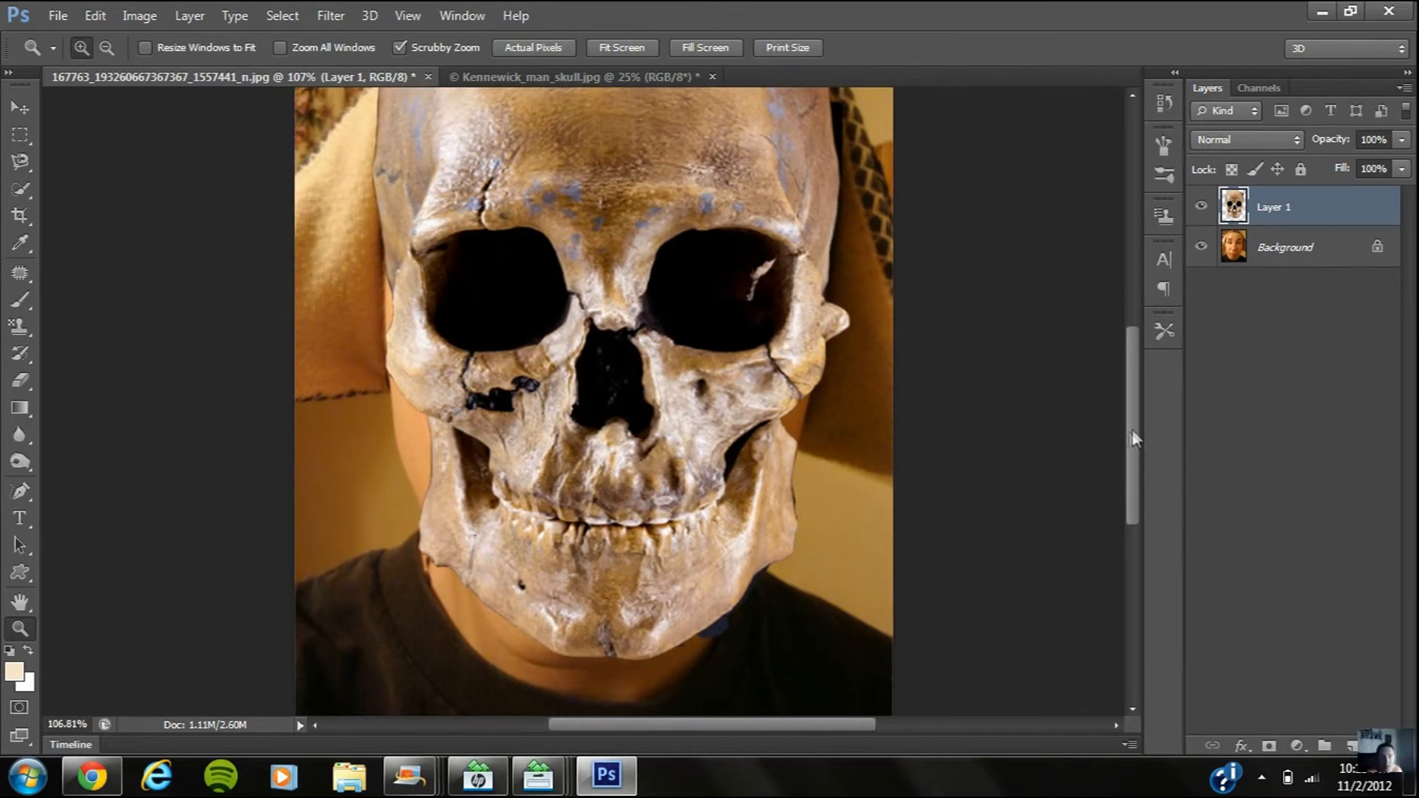
{"action": "left_click_drag", "start_coordinate": [1133, 424], "coordinate": [1129, 397]}
{"action": "left_click_drag", "start_coordinate": [915, 370], "coordinate": [887, 366]}
{"action": "left_click", "coordinate": [18, 106]}
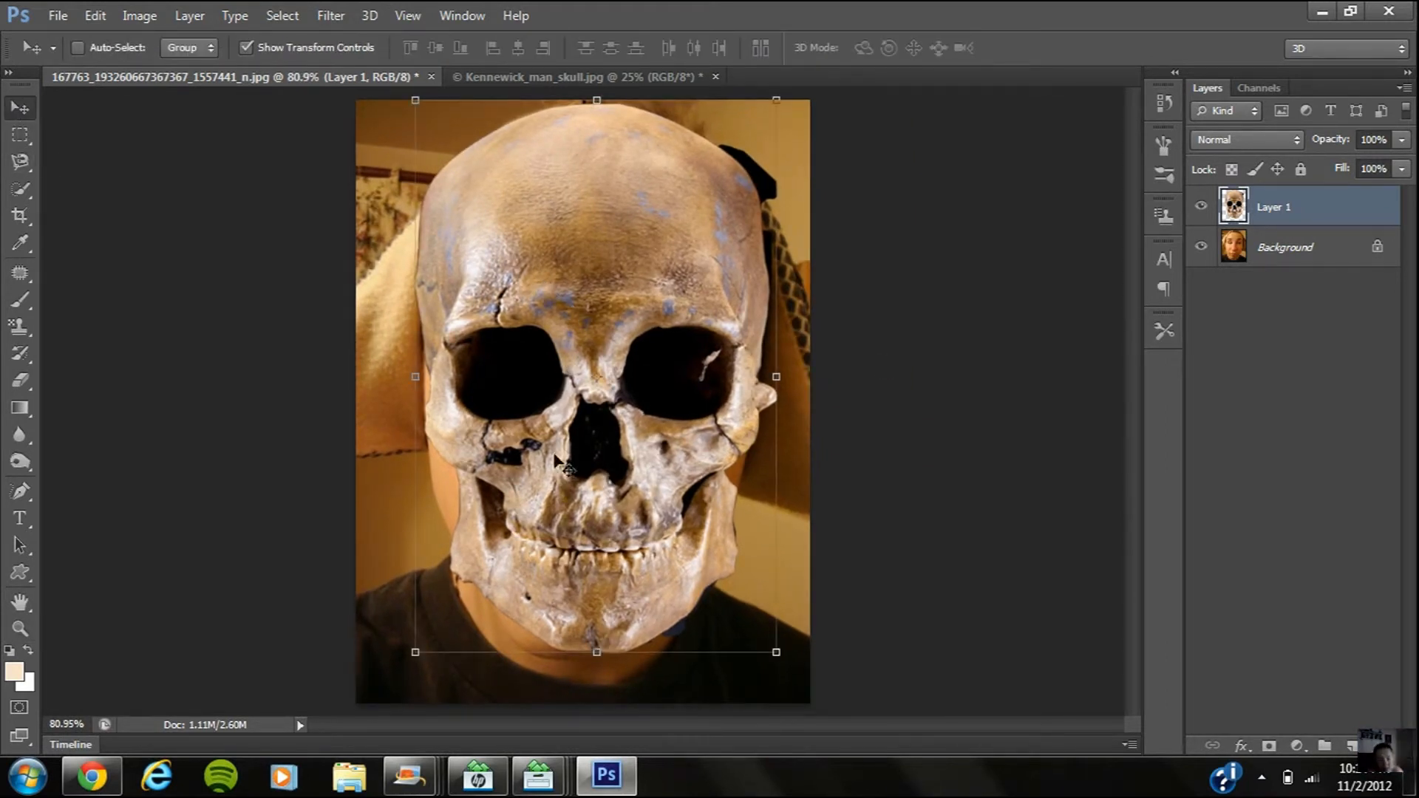
{"action": "mouse_move", "coordinate": [610, 470]}
{"action": "left_mouse_down"}
{"action": "mouse_move", "coordinate": [439, 445]}
{"action": "mouse_move", "coordinate": [608, 420]}
{"action": "mouse_move", "coordinate": [604, 454]}
{"action": "left_mouse_up"}
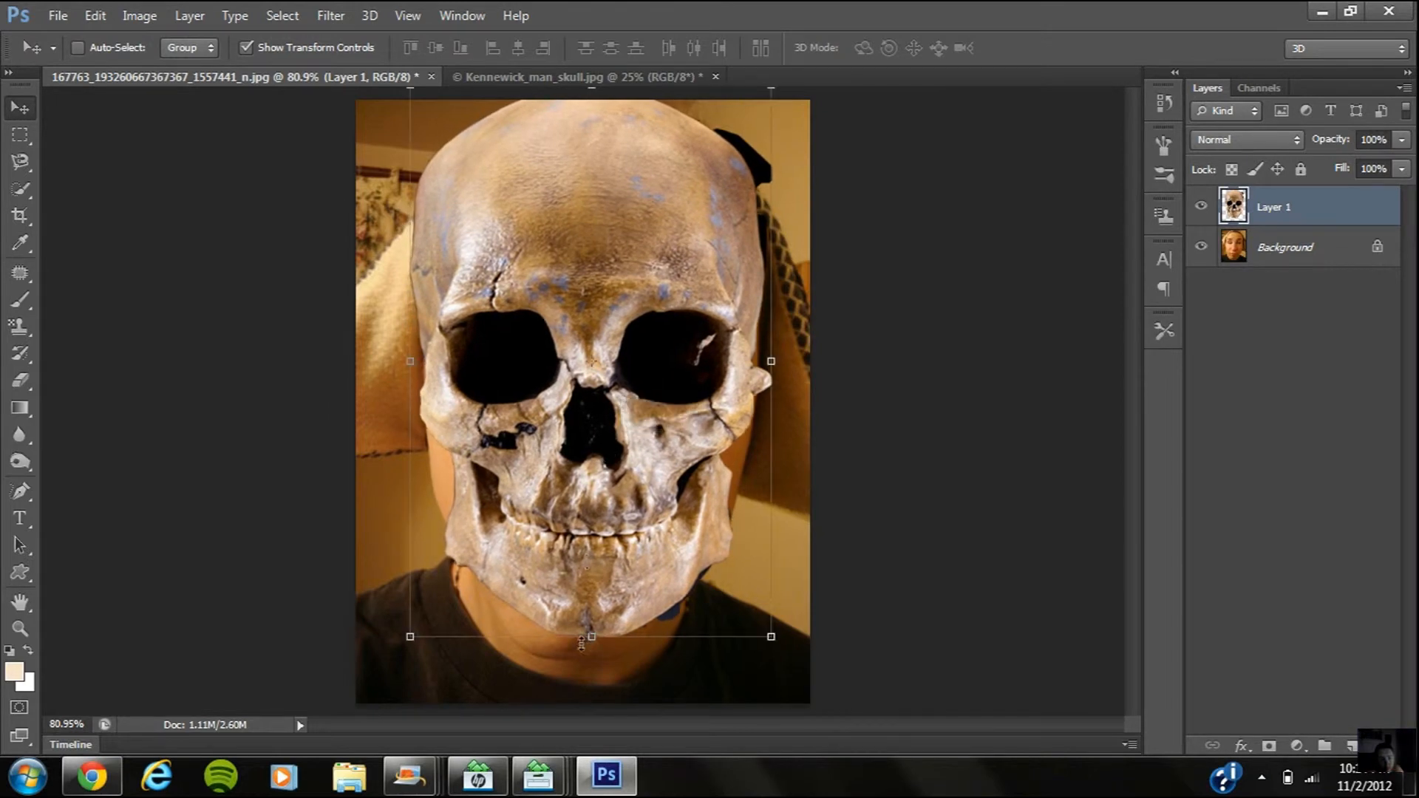
{"action": "left_click_drag", "start_coordinate": [584, 637], "coordinate": [579, 663]}
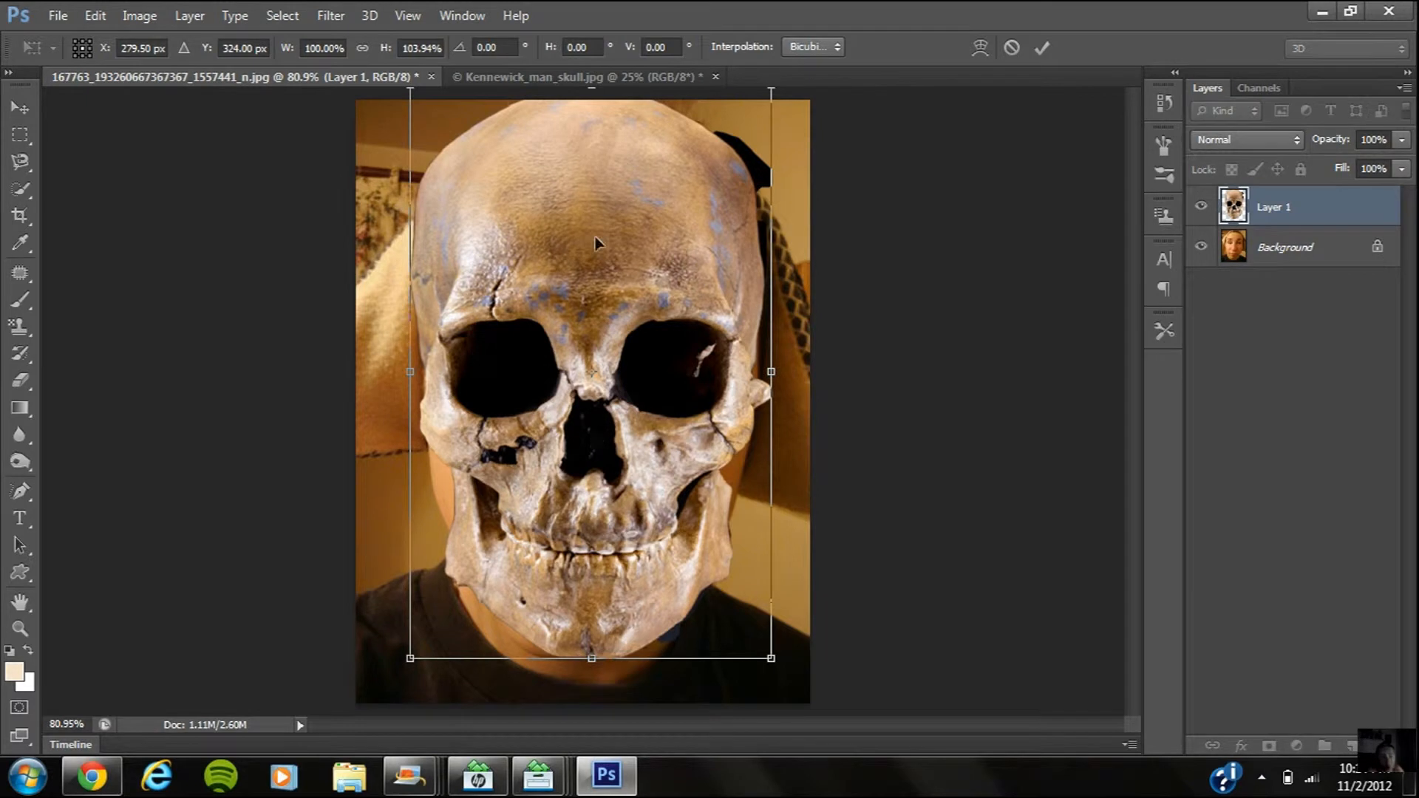
{"action": "right_click", "coordinate": [566, 198]}
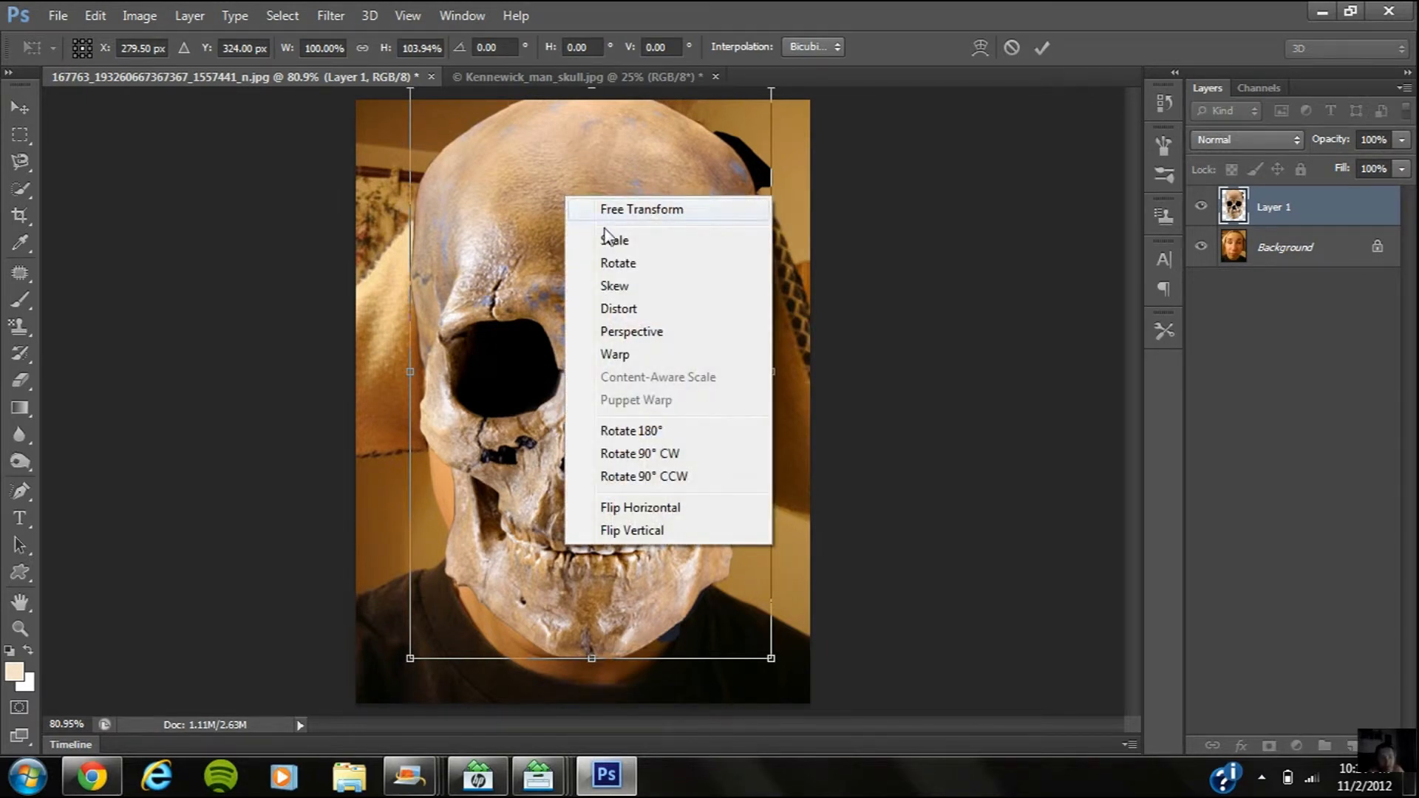
{"action": "left_click", "coordinate": [649, 357]}
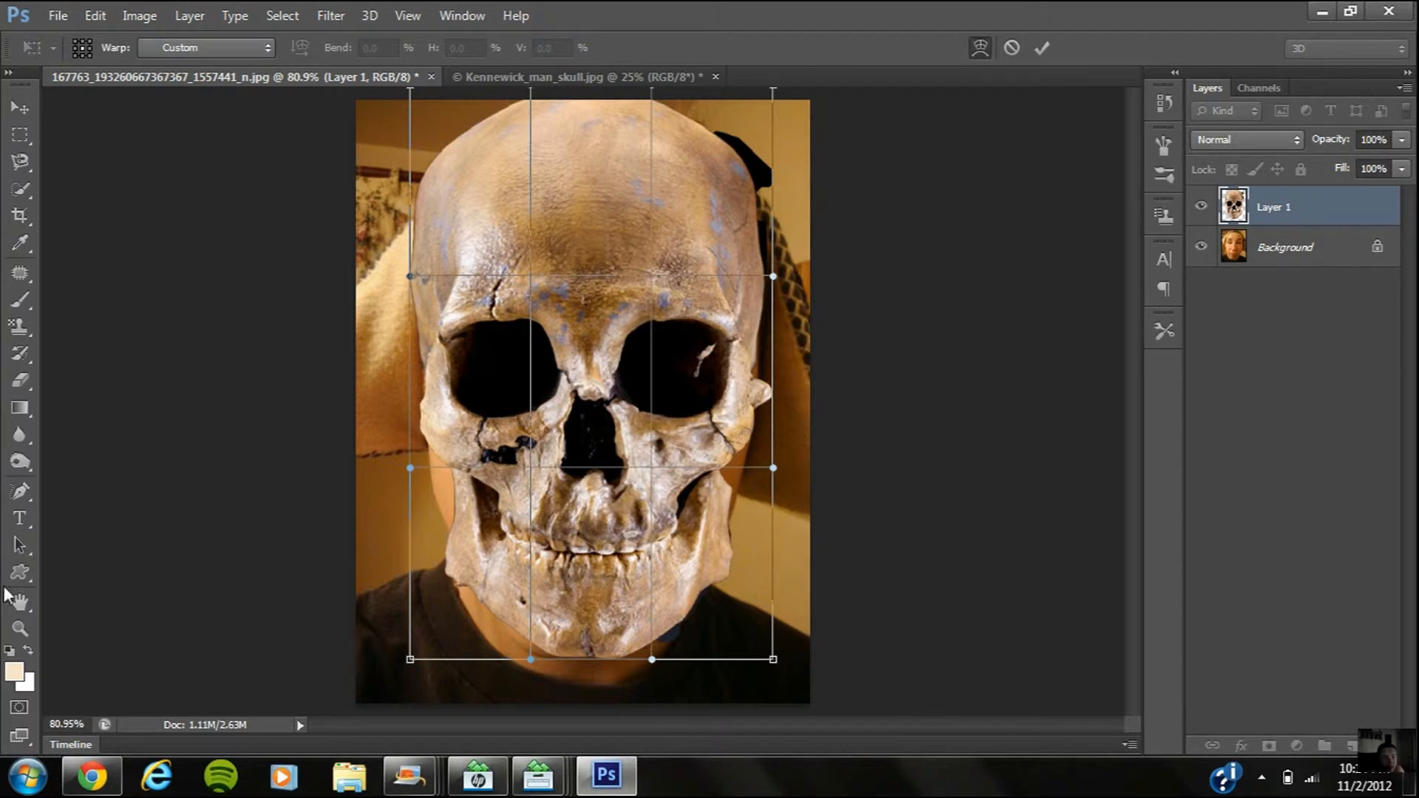
{"action": "left_click", "coordinate": [20, 628]}
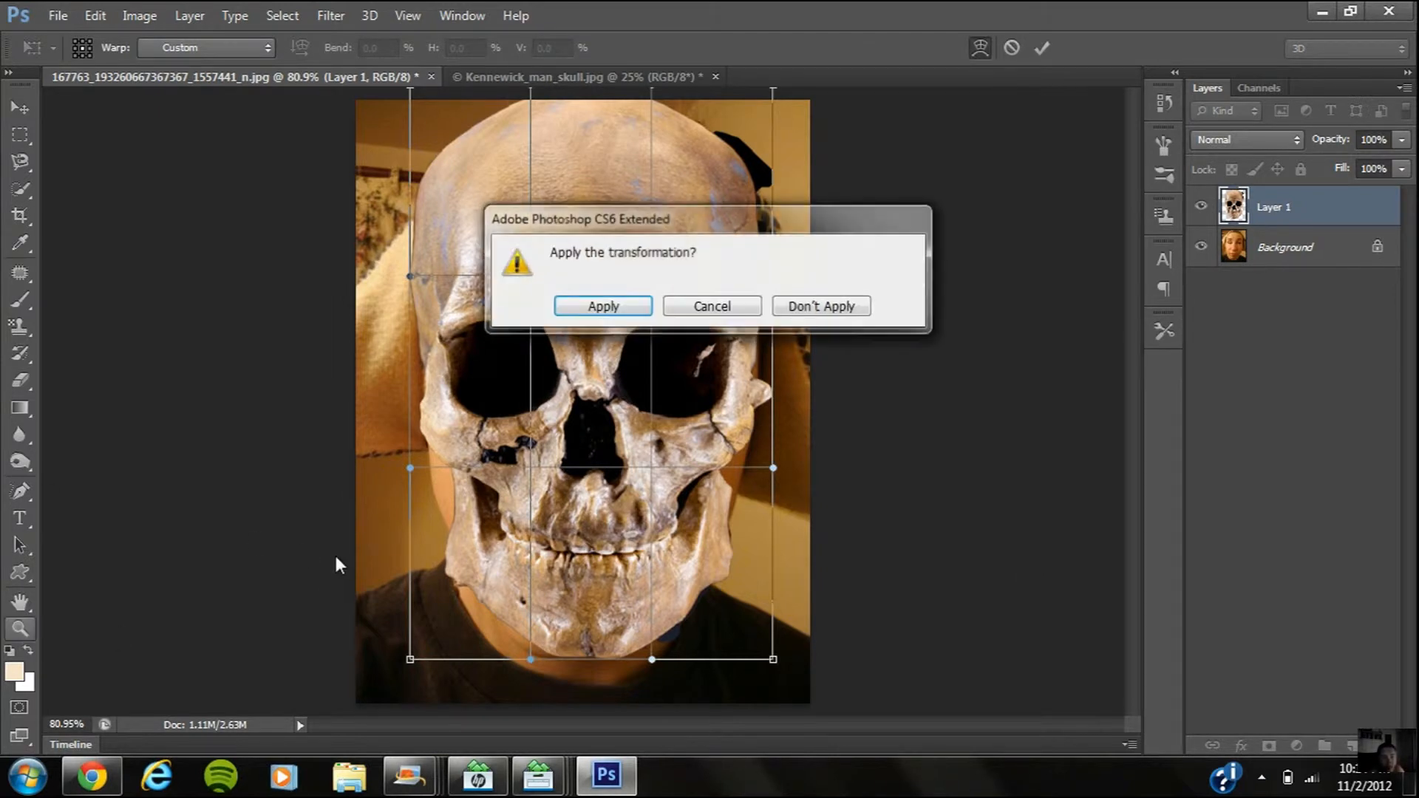
{"action": "left_click", "coordinate": [642, 306]}
- Widen the skull layer slightly on its left side to about 100.7% width
{"action": "left_click_drag", "start_coordinate": [962, 358], "coordinate": [485, 311]}
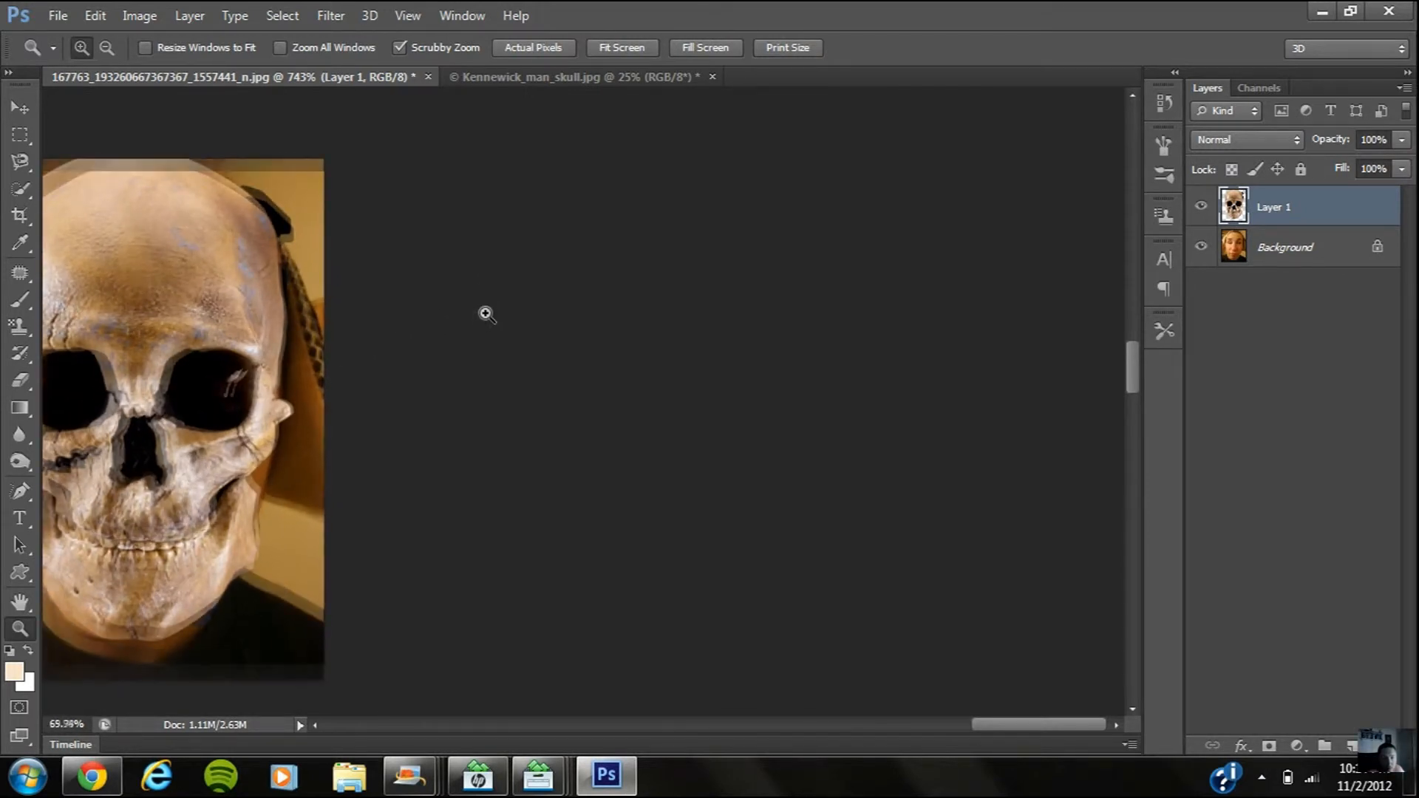
{"action": "left_click_drag", "start_coordinate": [518, 416], "coordinate": [557, 397]}
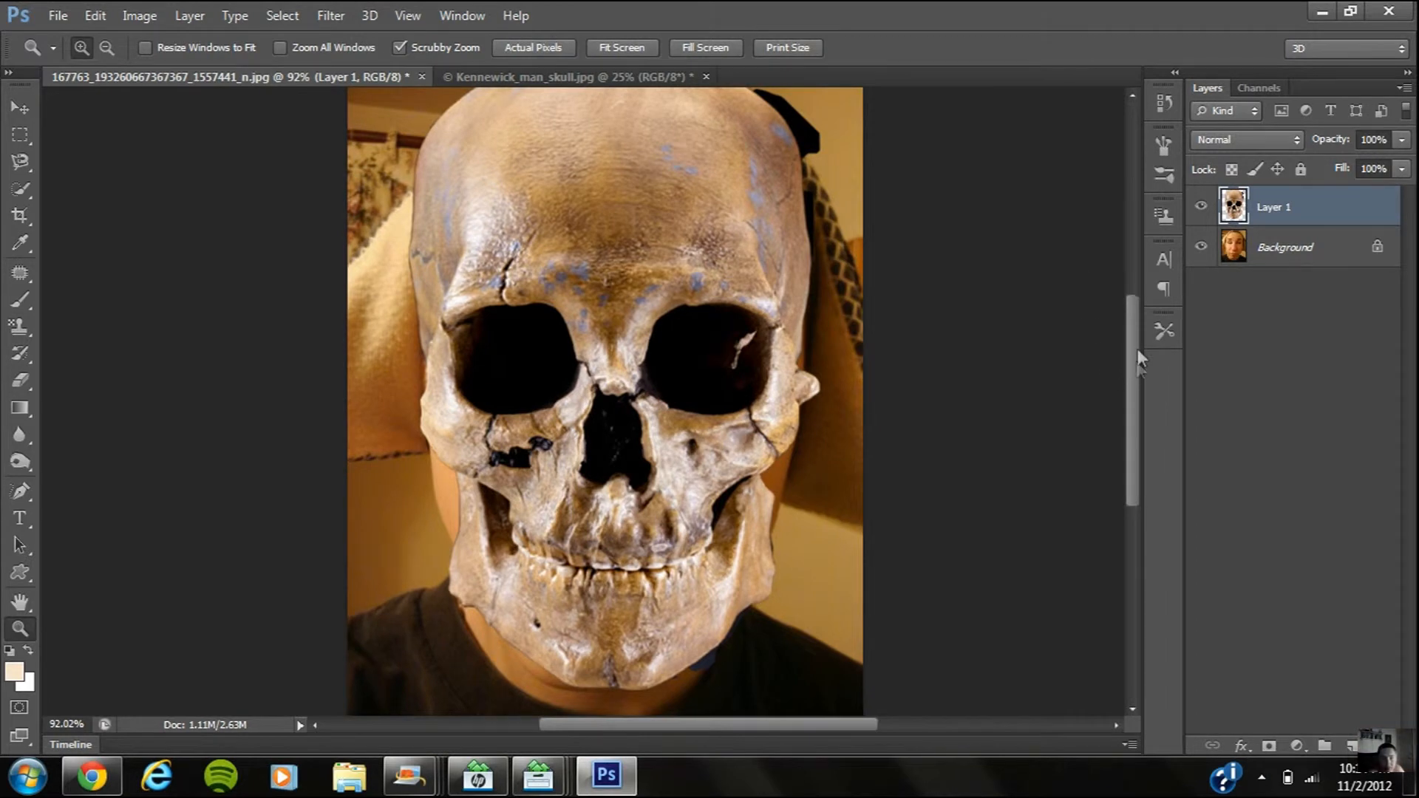
{"action": "scroll", "coordinate": [1138, 346], "scroll_direction": "up", "scroll_amount": 1}
{"action": "key", "text": "ctrl+z"}
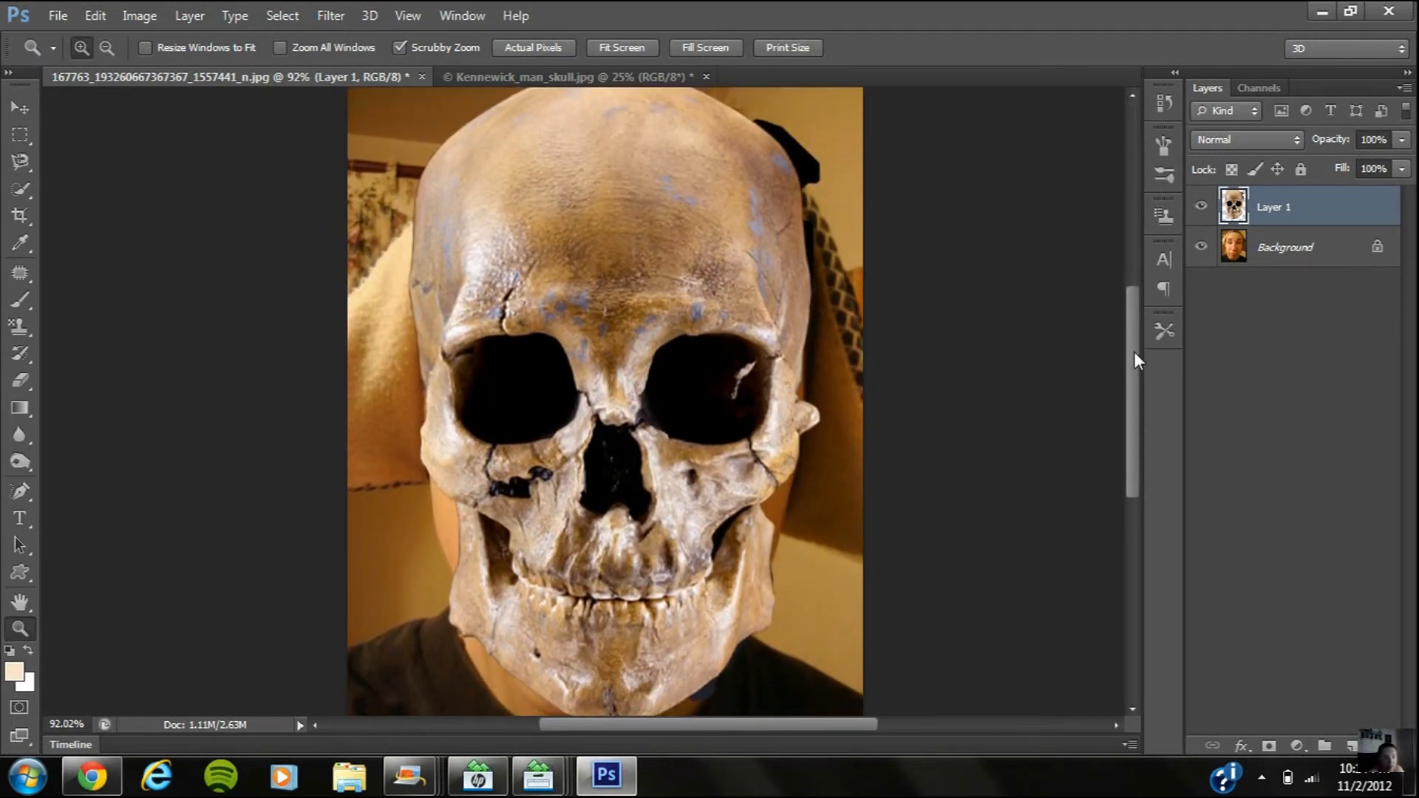
{"action": "left_click", "coordinate": [17, 106]}
{"action": "right_click", "coordinate": [710, 384]}
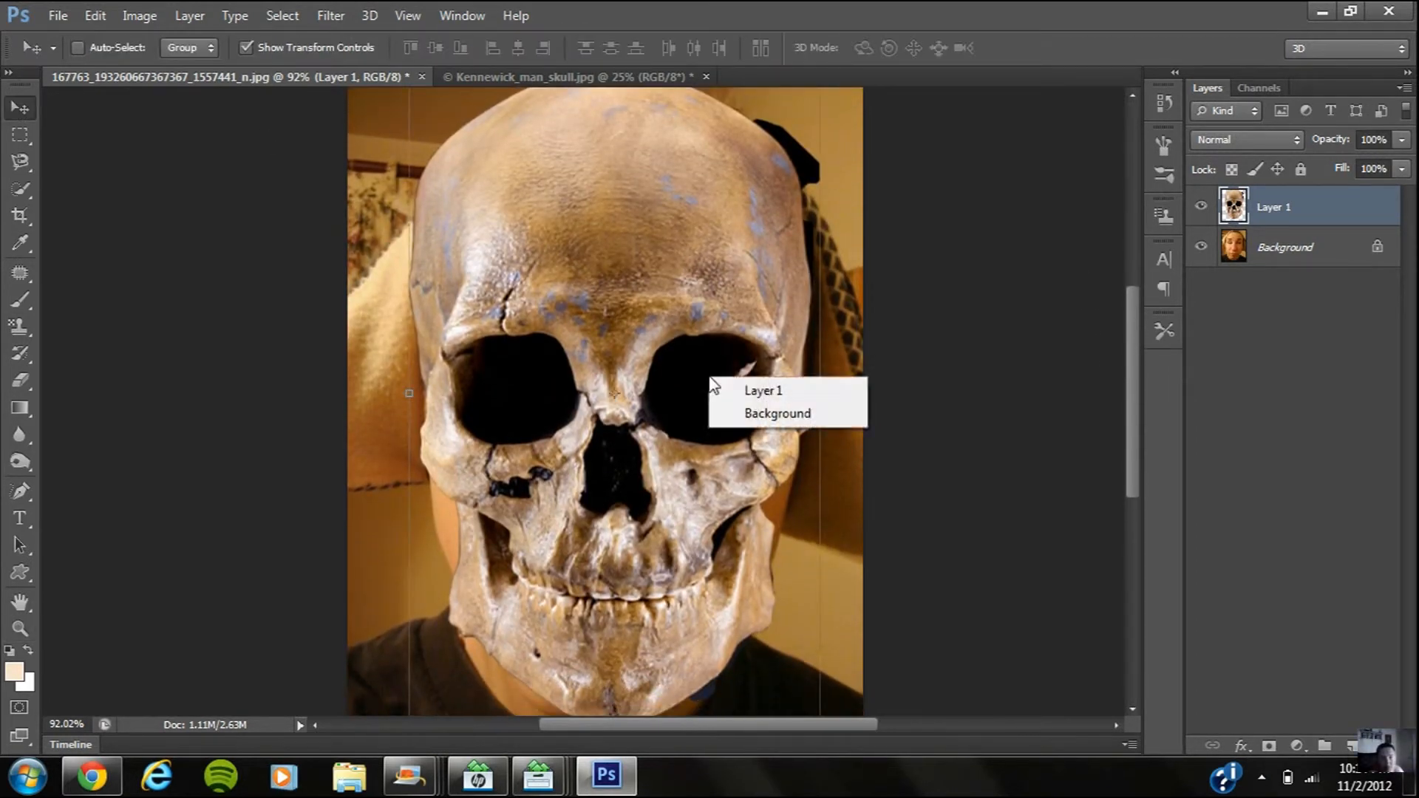
{"action": "left_click", "coordinate": [606, 322]}
{"action": "right_click", "coordinate": [606, 323]}
{"action": "left_click", "coordinate": [403, 389]}
{"action": "left_click_drag", "start_coordinate": [407, 396], "coordinate": [407, 395]}
- Warp the skull layer, pulling its crown down toward the hairline and its upper right side slightly inward
{"action": "right_click", "coordinate": [619, 272]}
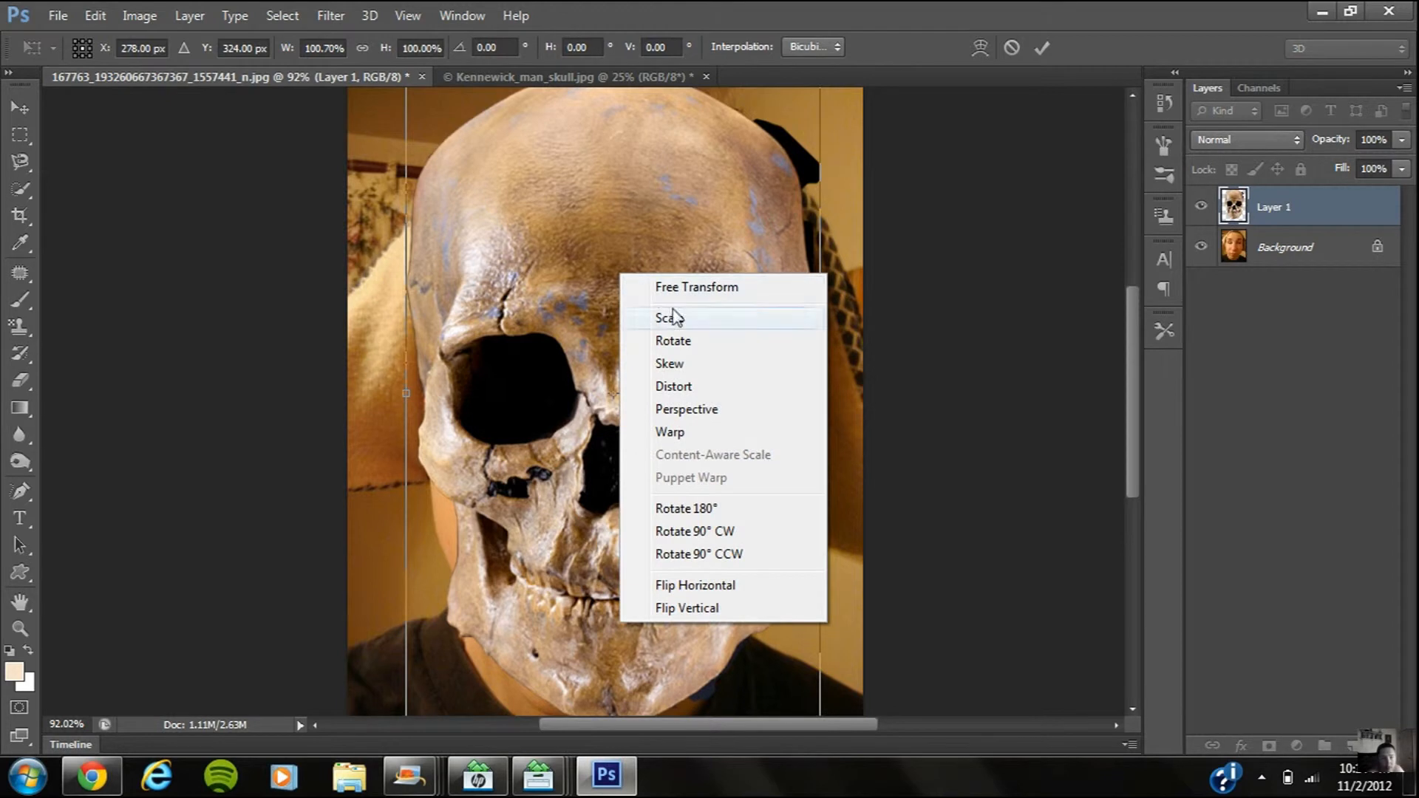
{"action": "left_click", "coordinate": [663, 432]}
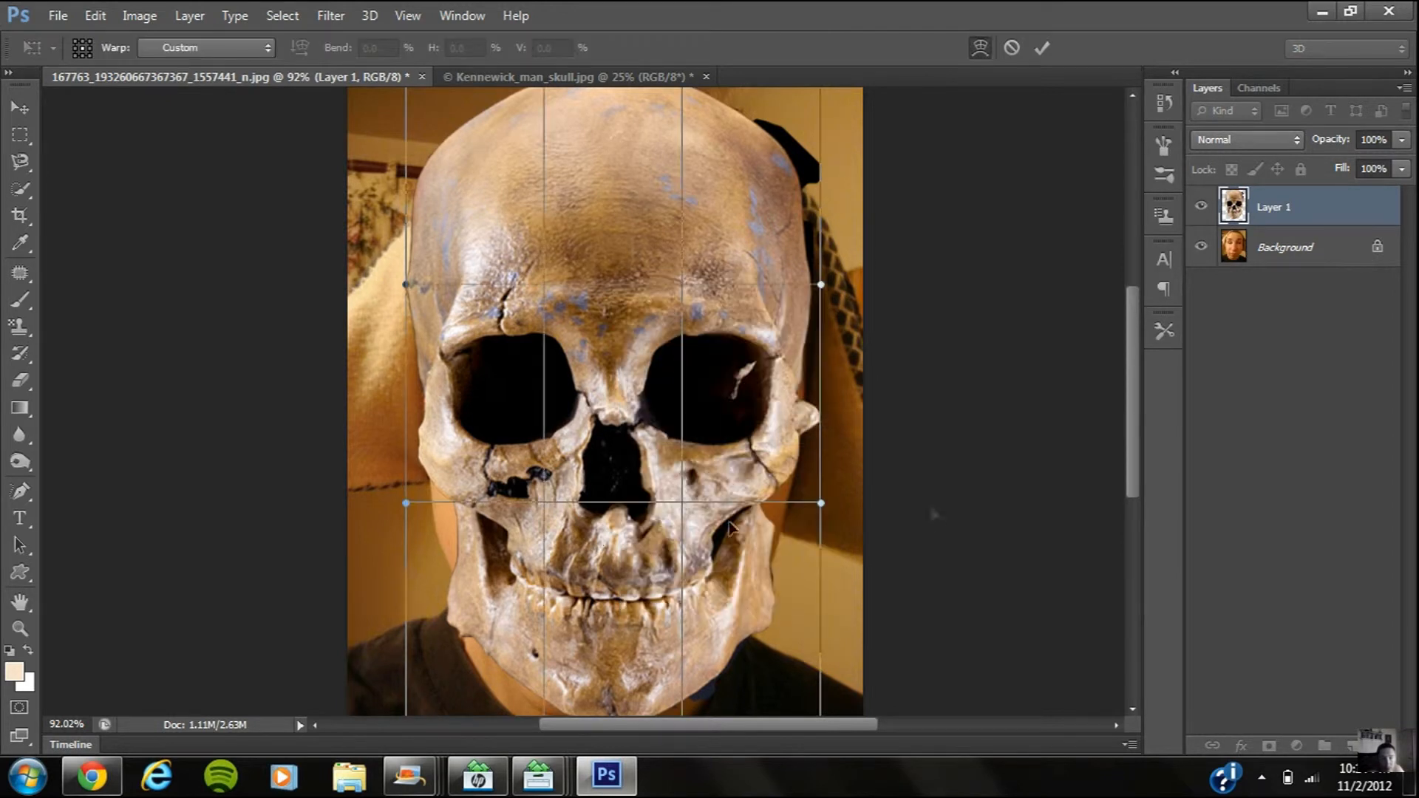
{"action": "left_click_drag", "start_coordinate": [1129, 388], "coordinate": [1131, 358]}
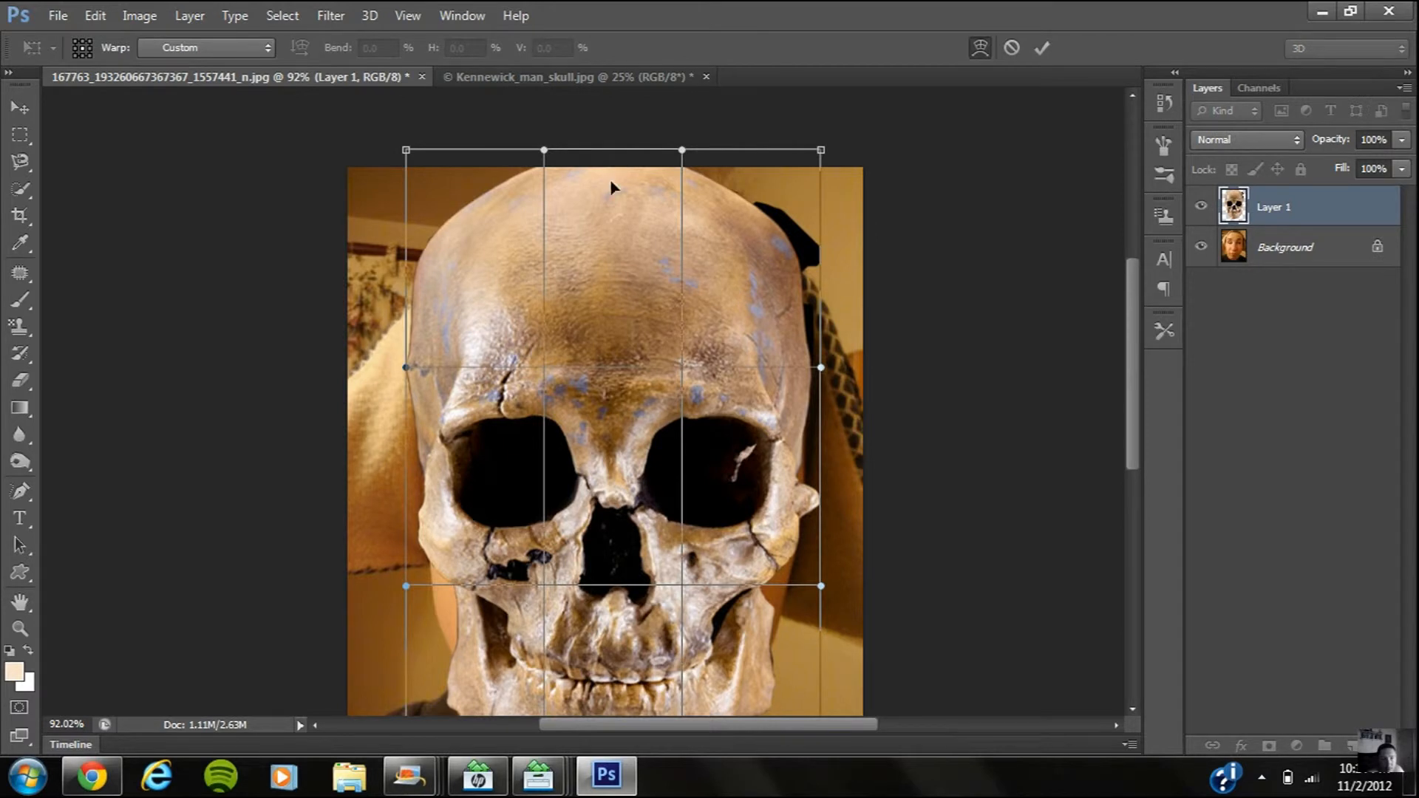
{"action": "left_click_drag", "start_coordinate": [625, 262], "coordinate": [638, 230]}
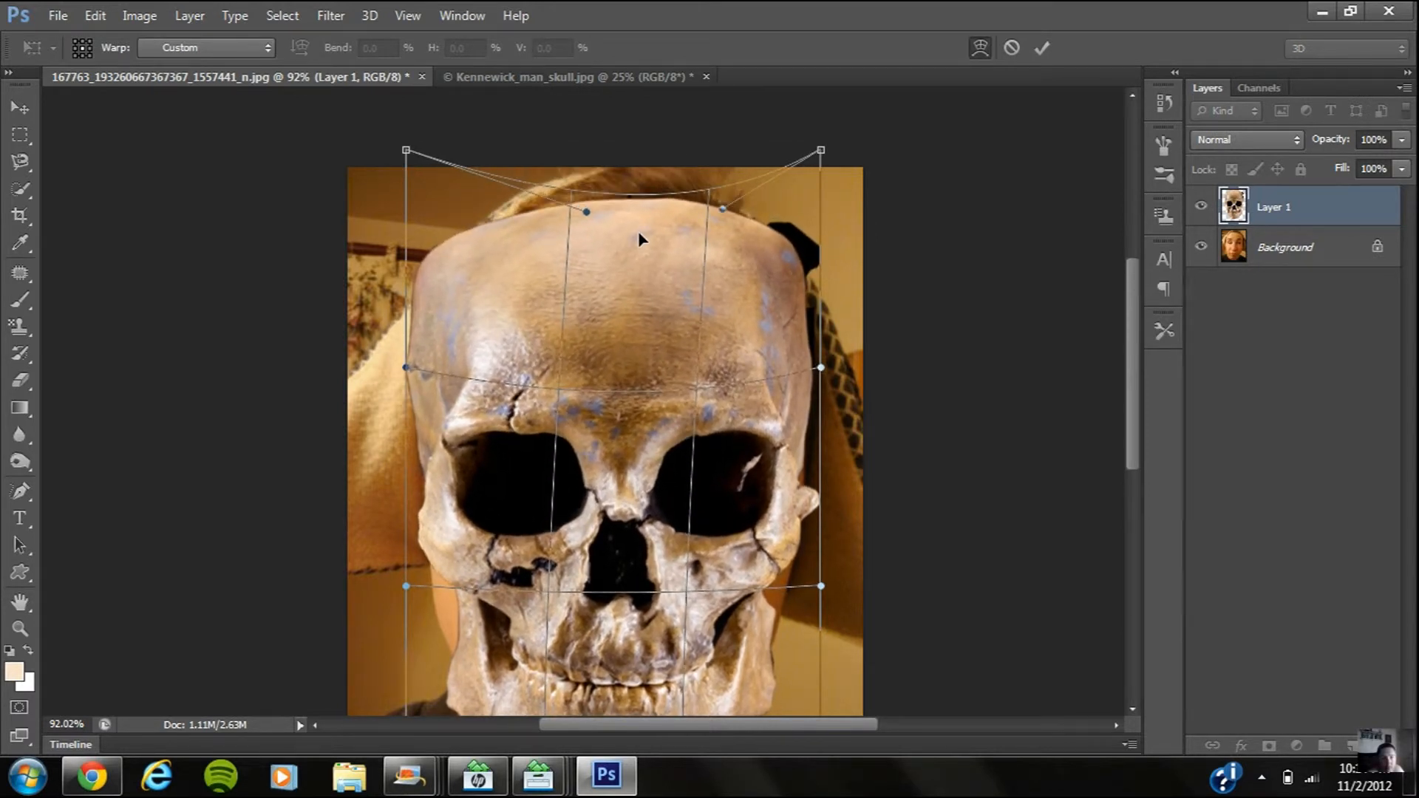
{"action": "mouse_move", "coordinate": [815, 316]}
{"action": "left_mouse_down"}
{"action": "mouse_move", "coordinate": [814, 370]}
{"action": "mouse_move", "coordinate": [813, 319]}
{"action": "left_mouse_up"}
- Try warping the skull's upper left side inward and undo that last warp change
{"action": "mouse_move", "coordinate": [437, 315]}
{"action": "left_mouse_down"}
{"action": "mouse_move", "coordinate": [476, 352]}
{"action": "mouse_move", "coordinate": [453, 336]}
{"action": "left_mouse_up"}
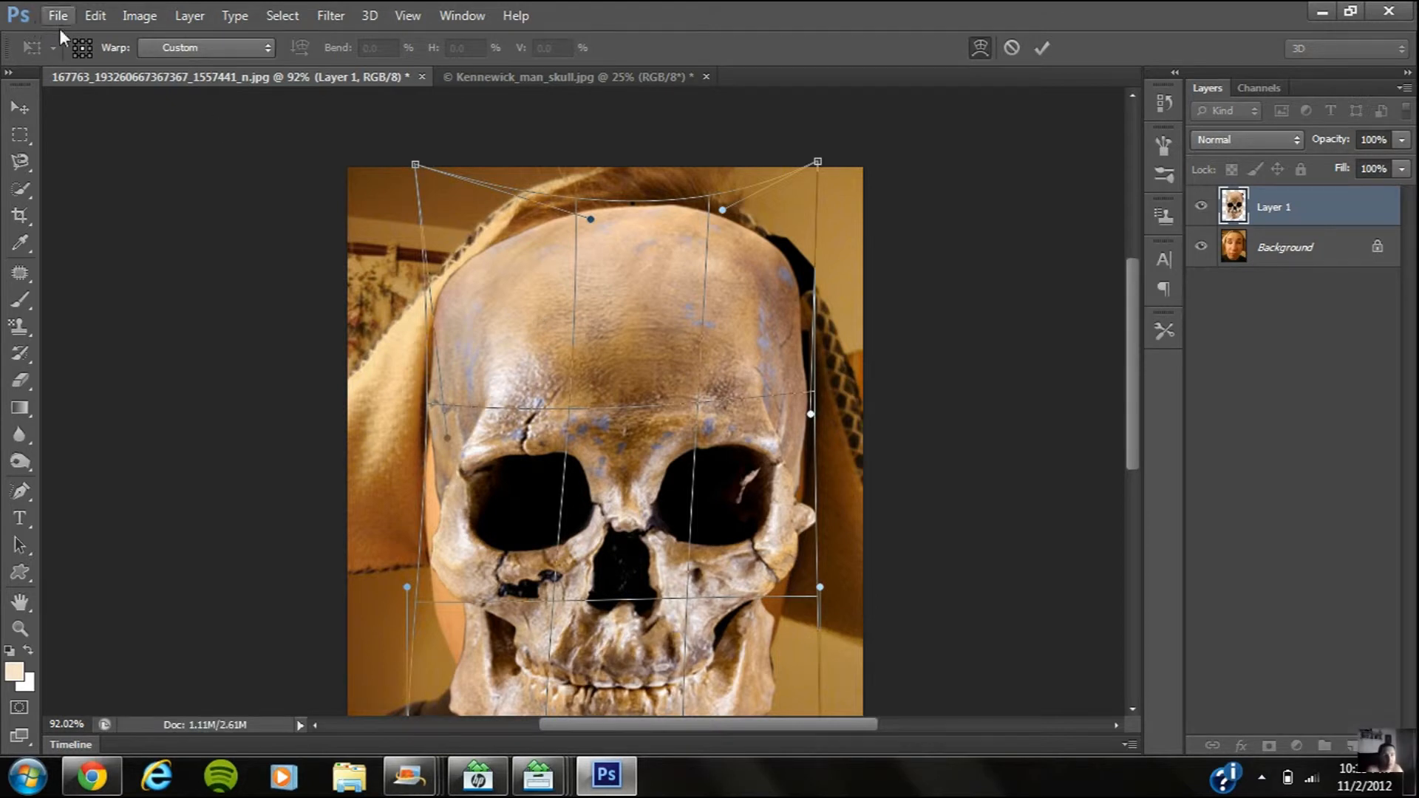
{"action": "left_click_drag", "start_coordinate": [1126, 364], "coordinate": [1135, 402]}
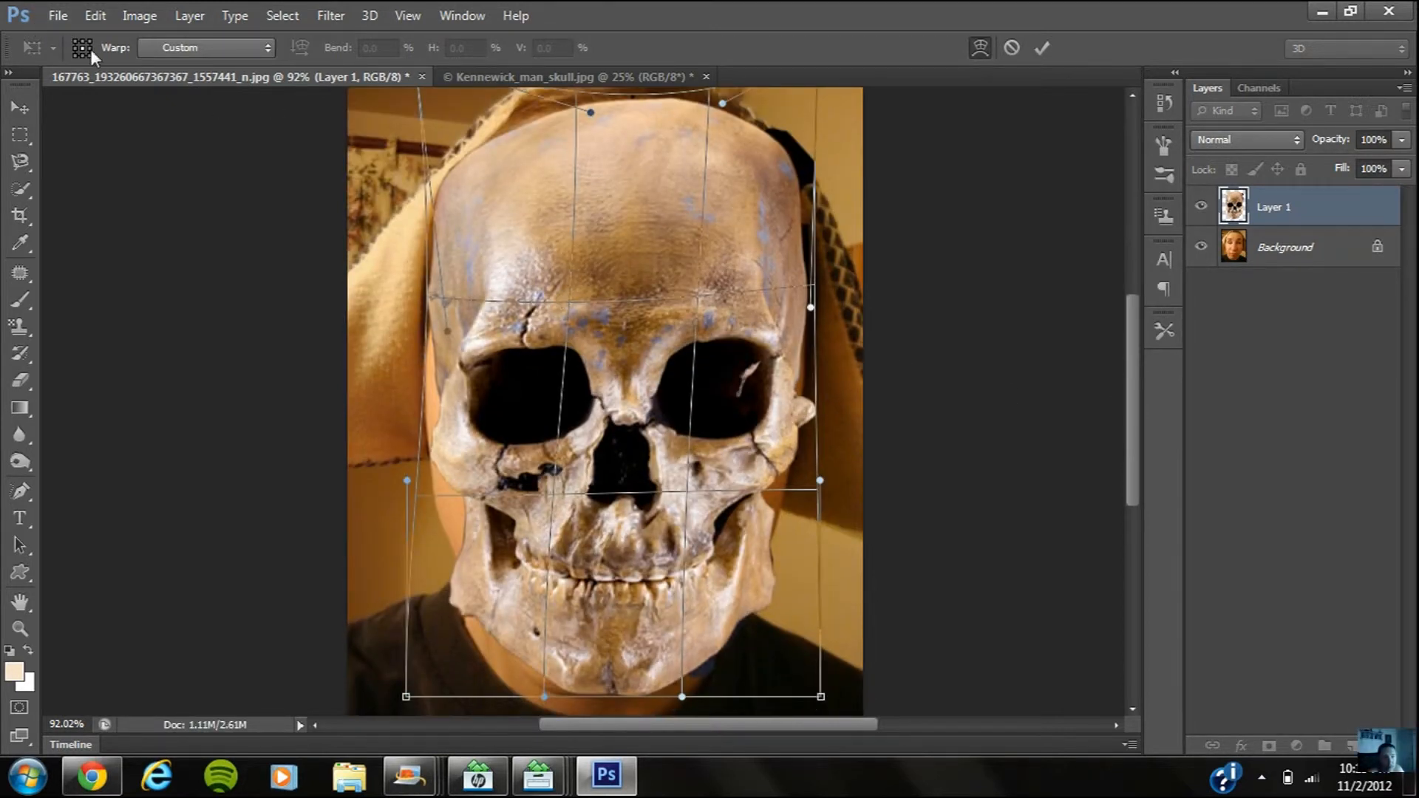
{"action": "left_click", "coordinate": [95, 15]}
{"action": "left_click", "coordinate": [144, 24]}
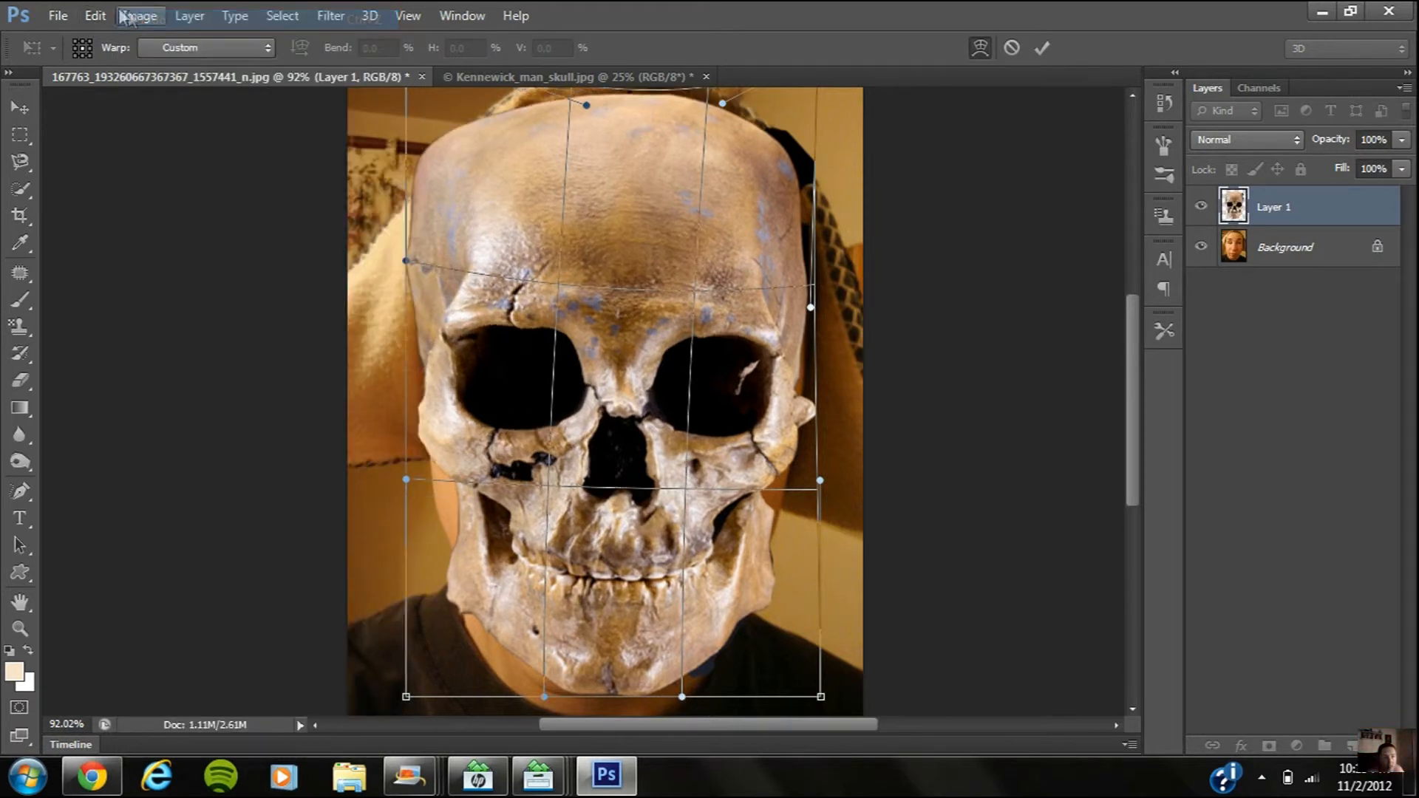
{"action": "left_click", "coordinate": [91, 17]}
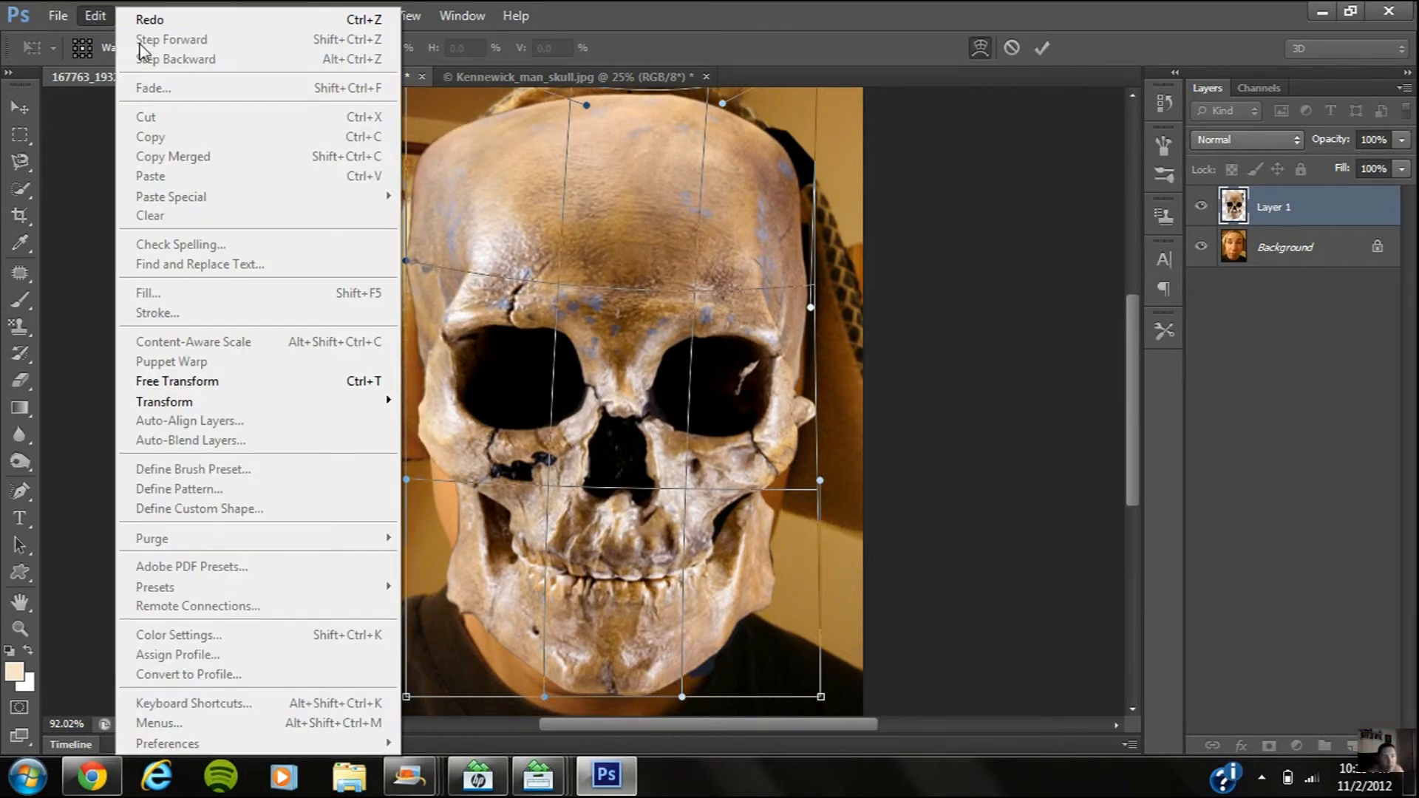
{"action": "left_click", "coordinate": [73, 160]}
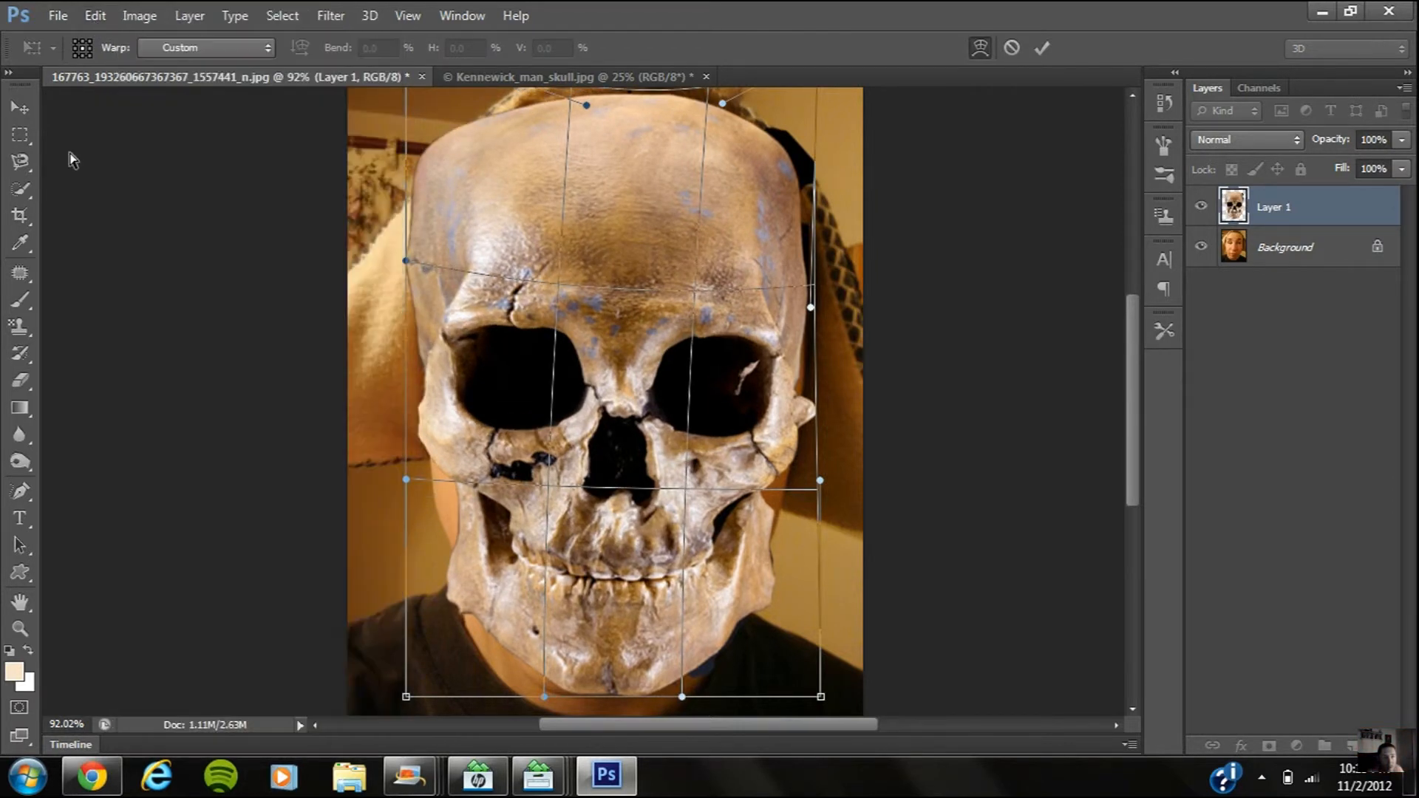
- Move the skull with Free Transform to about X 282 px, Y 323 px over the face
{"action": "right_click", "coordinate": [586, 272]}
{"action": "left_click", "coordinate": [653, 292]}
{"action": "left_click_drag", "start_coordinate": [612, 301], "coordinate": [606, 270]}
- Warp the skull's left temple, lower jaw and cheekbones to follow the face outline, and apply the transformation
{"action": "right_click", "coordinate": [611, 272]}
{"action": "left_click", "coordinate": [702, 434]}
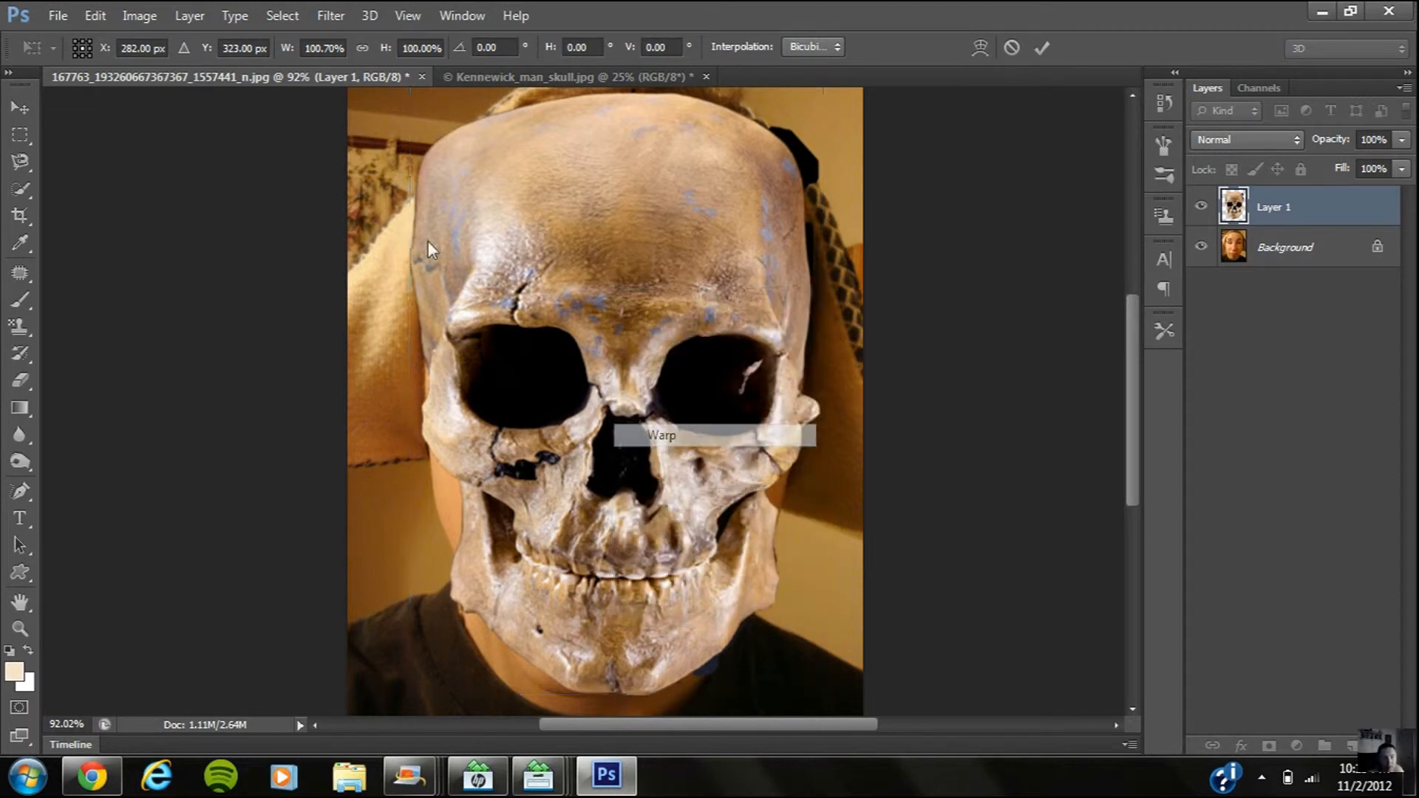
{"action": "left_click_drag", "start_coordinate": [412, 260], "coordinate": [425, 356]}
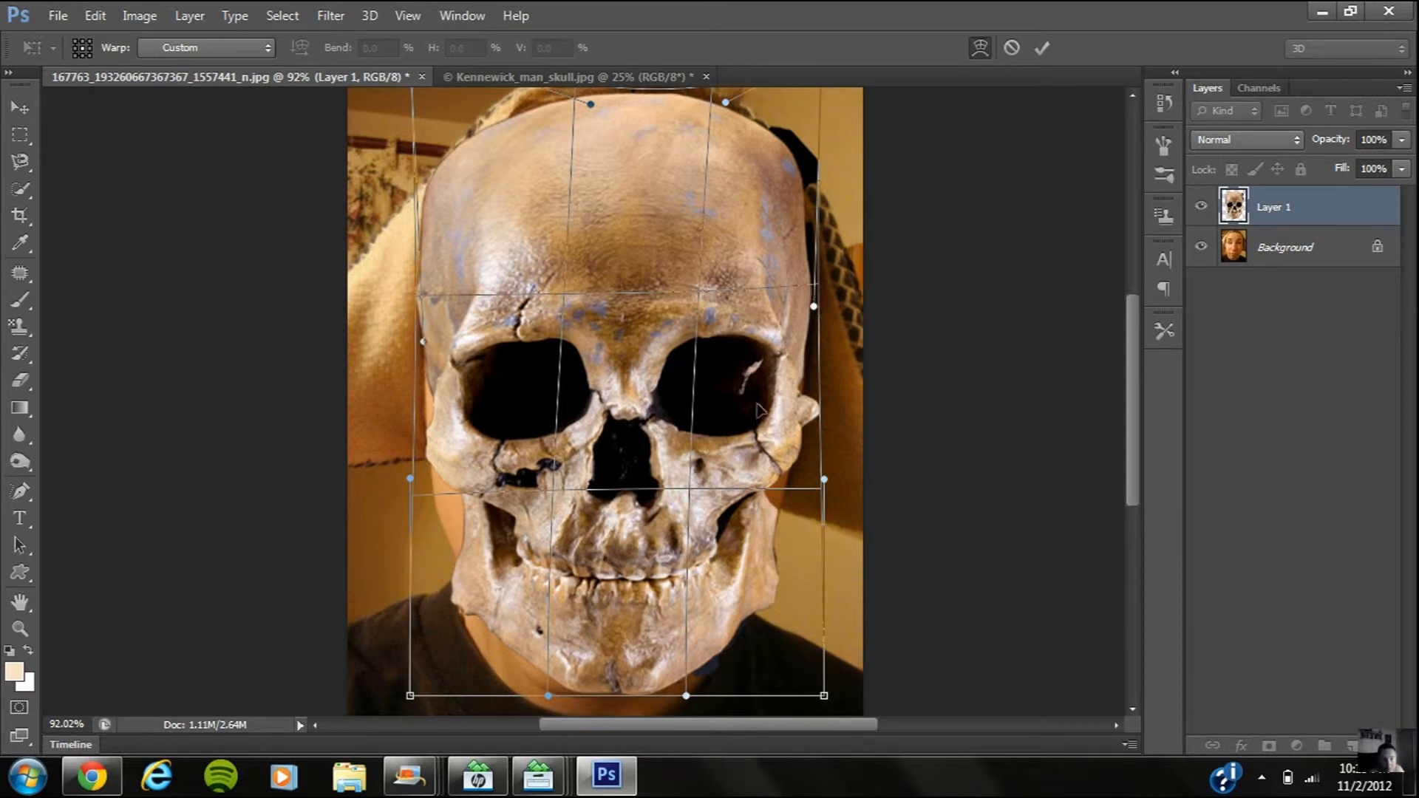
{"action": "left_click_drag", "start_coordinate": [543, 665], "coordinate": [539, 653]}
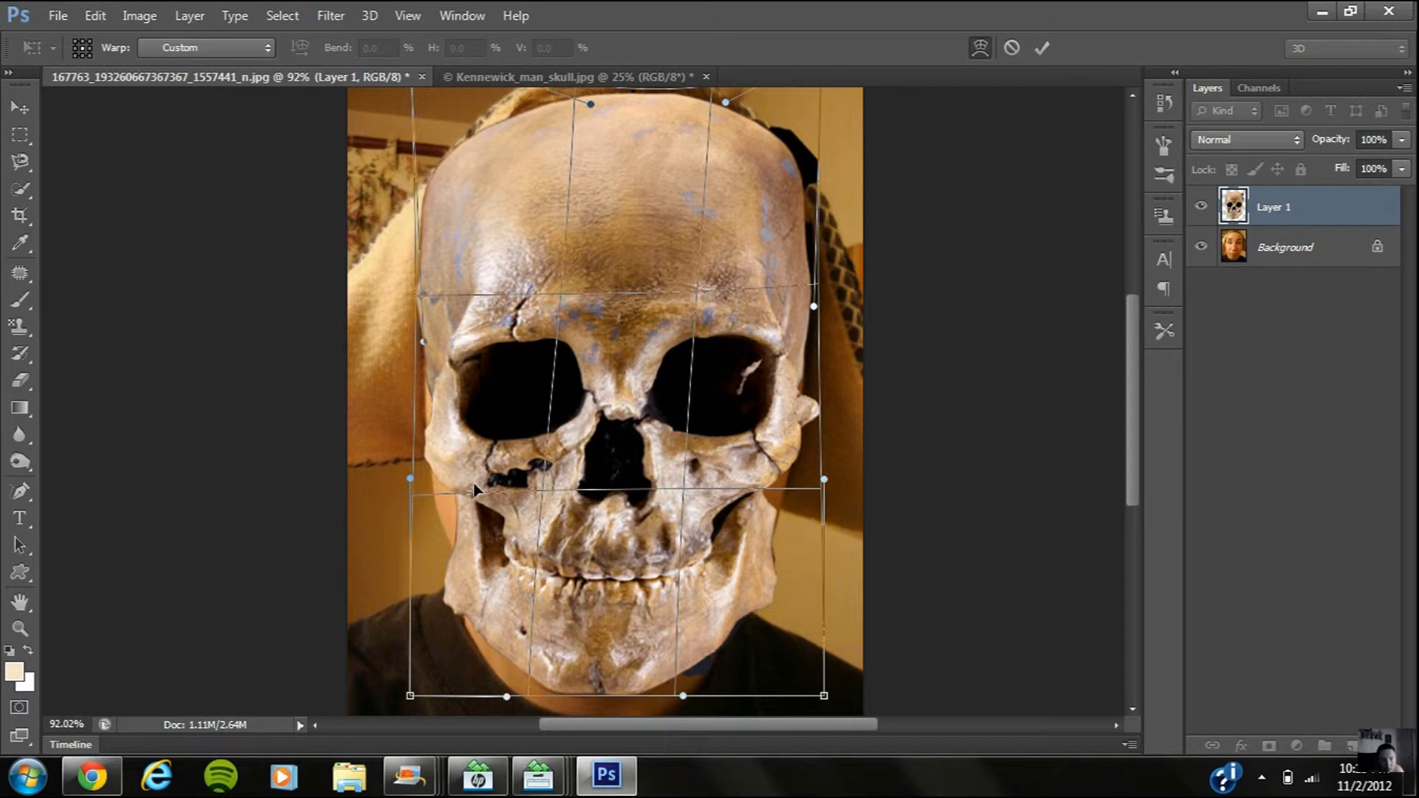
{"action": "left_click_drag", "start_coordinate": [471, 490], "coordinate": [468, 488]}
{"action": "left_click_drag", "start_coordinate": [809, 435], "coordinate": [818, 427]}
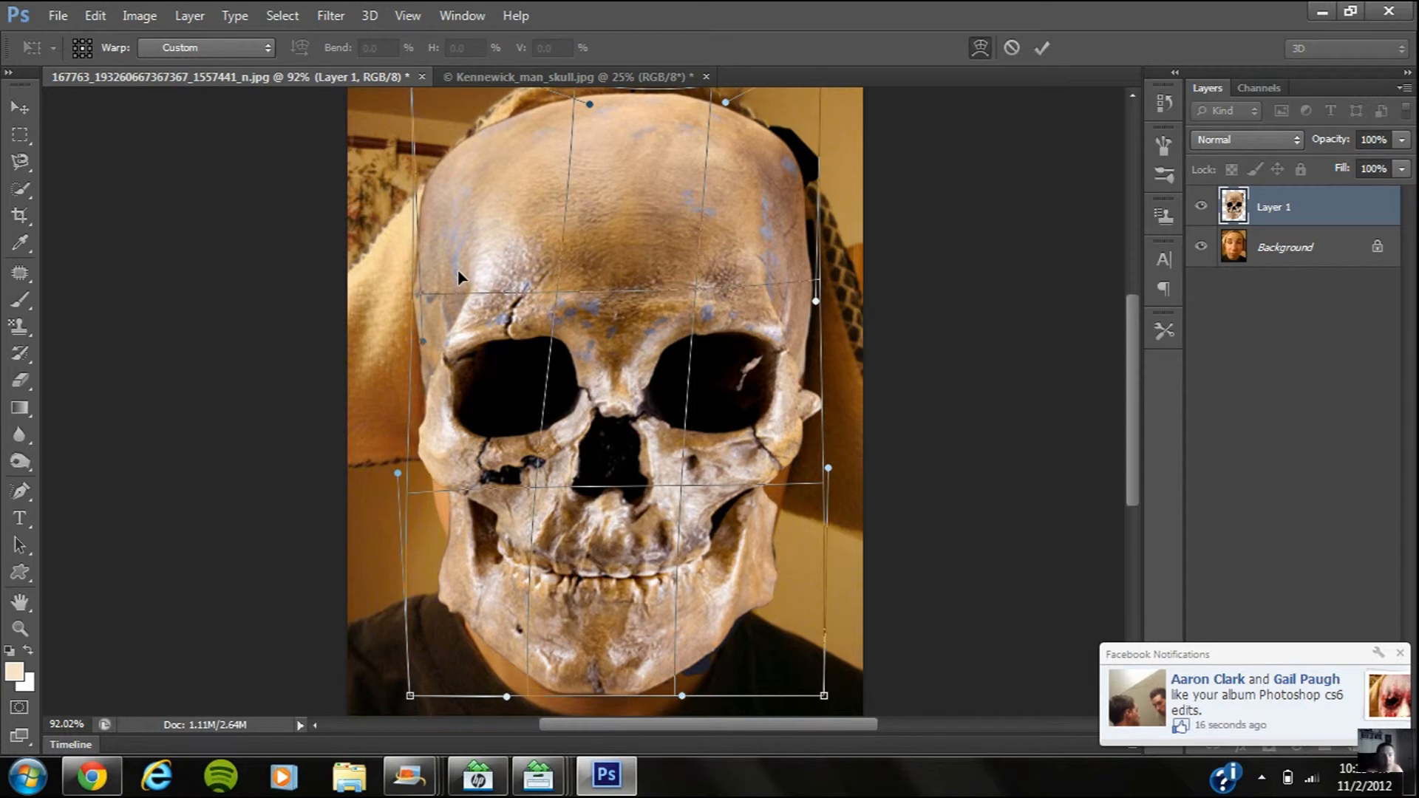
{"action": "left_click_drag", "start_coordinate": [453, 311], "coordinate": [488, 314]}
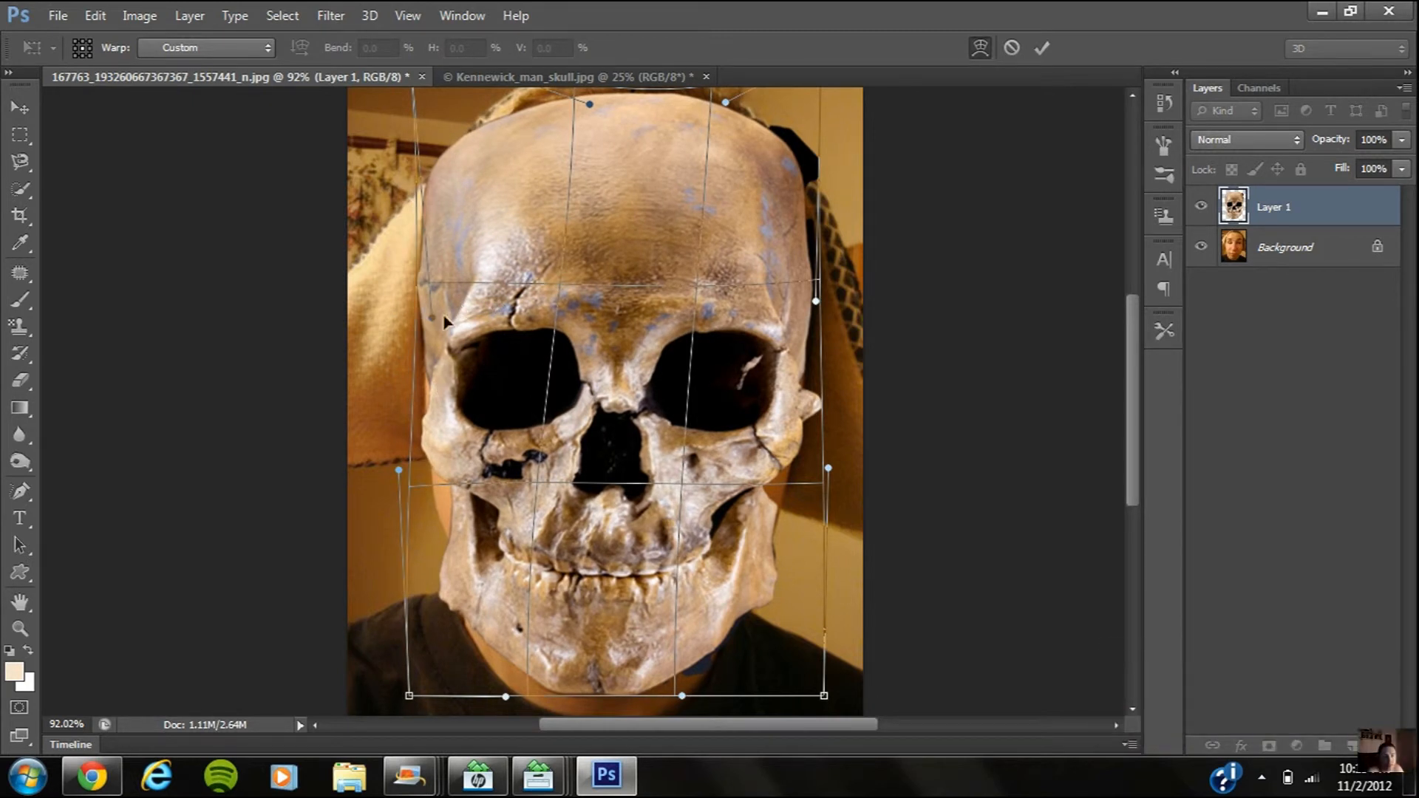
{"action": "right_click", "coordinate": [613, 396]}
{"action": "left_click", "coordinate": [651, 403]}
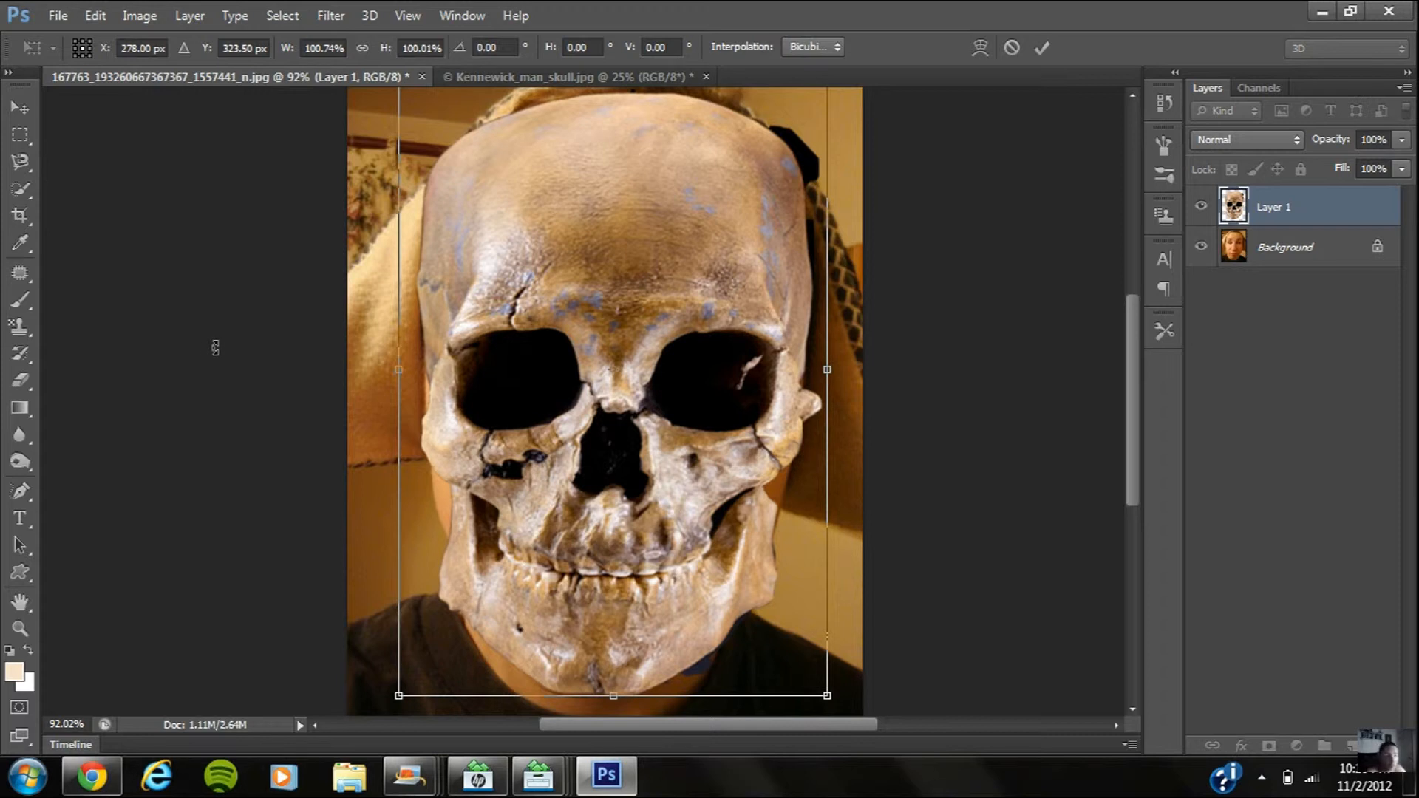
{"action": "left_click", "coordinate": [23, 385]}
{"action": "left_click", "coordinate": [611, 306]}
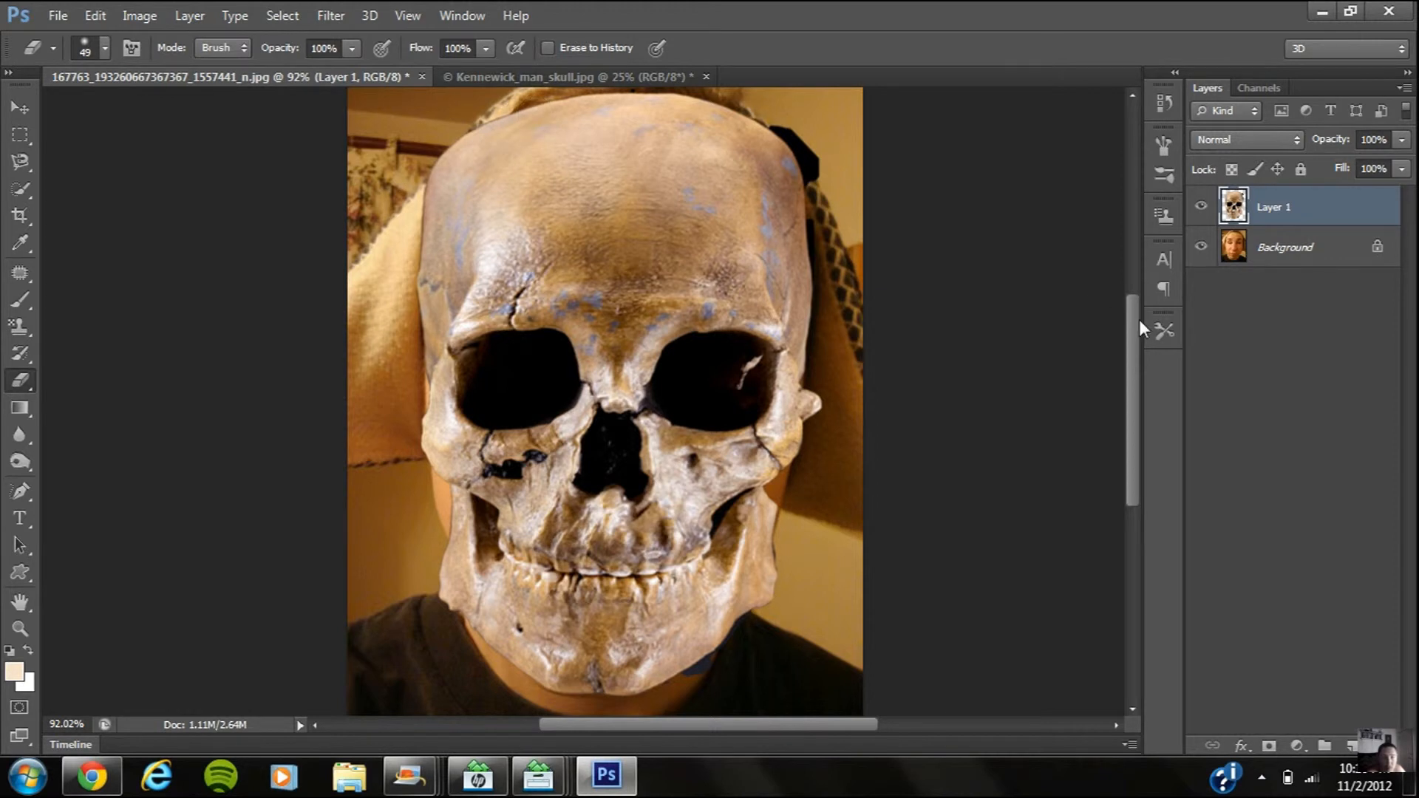
- Erase the skull's outer edges along both sides and the top of the forehead with a size 49 eraser
{"action": "left_click_drag", "start_coordinate": [1142, 325], "coordinate": [1140, 318]}
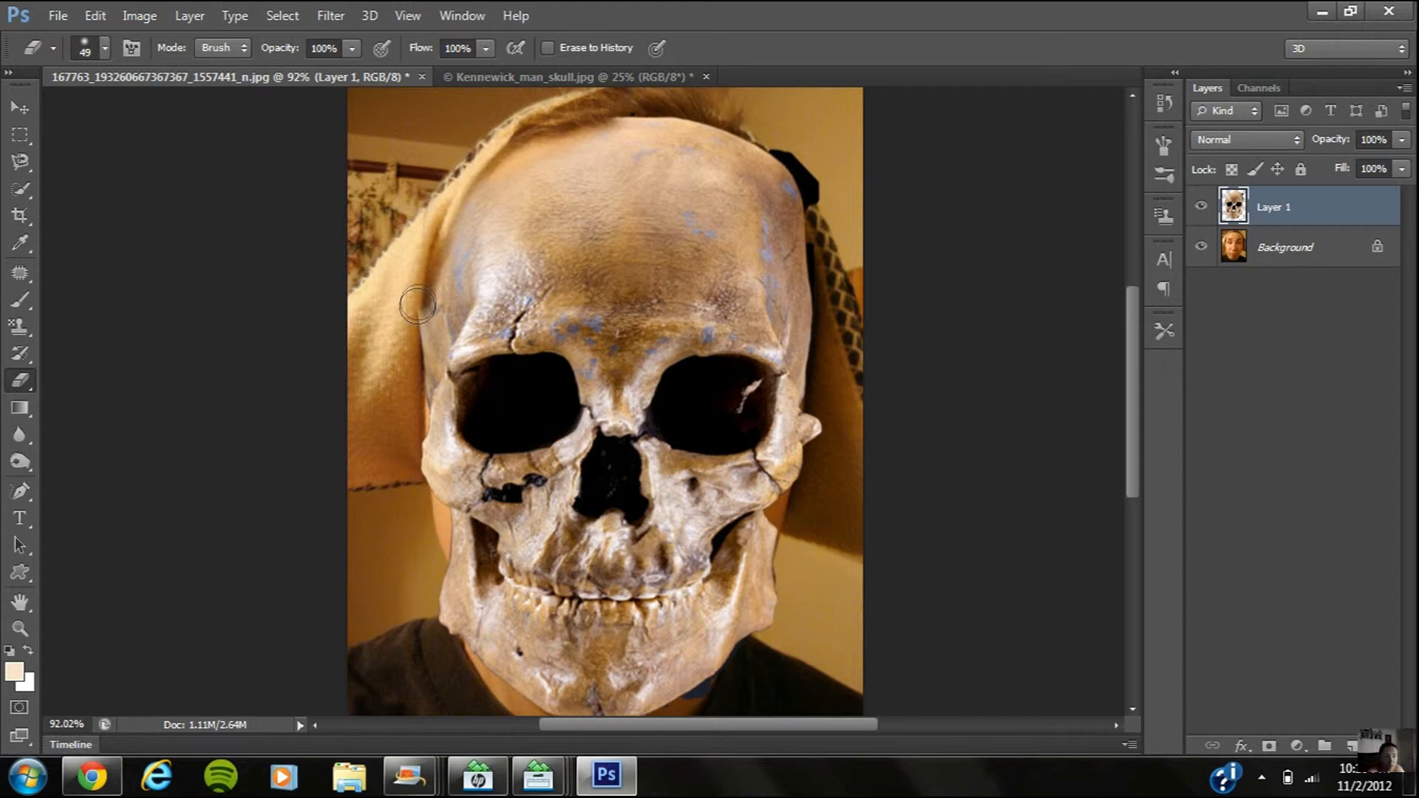
{"action": "left_click_drag", "start_coordinate": [418, 305], "coordinate": [421, 372]}
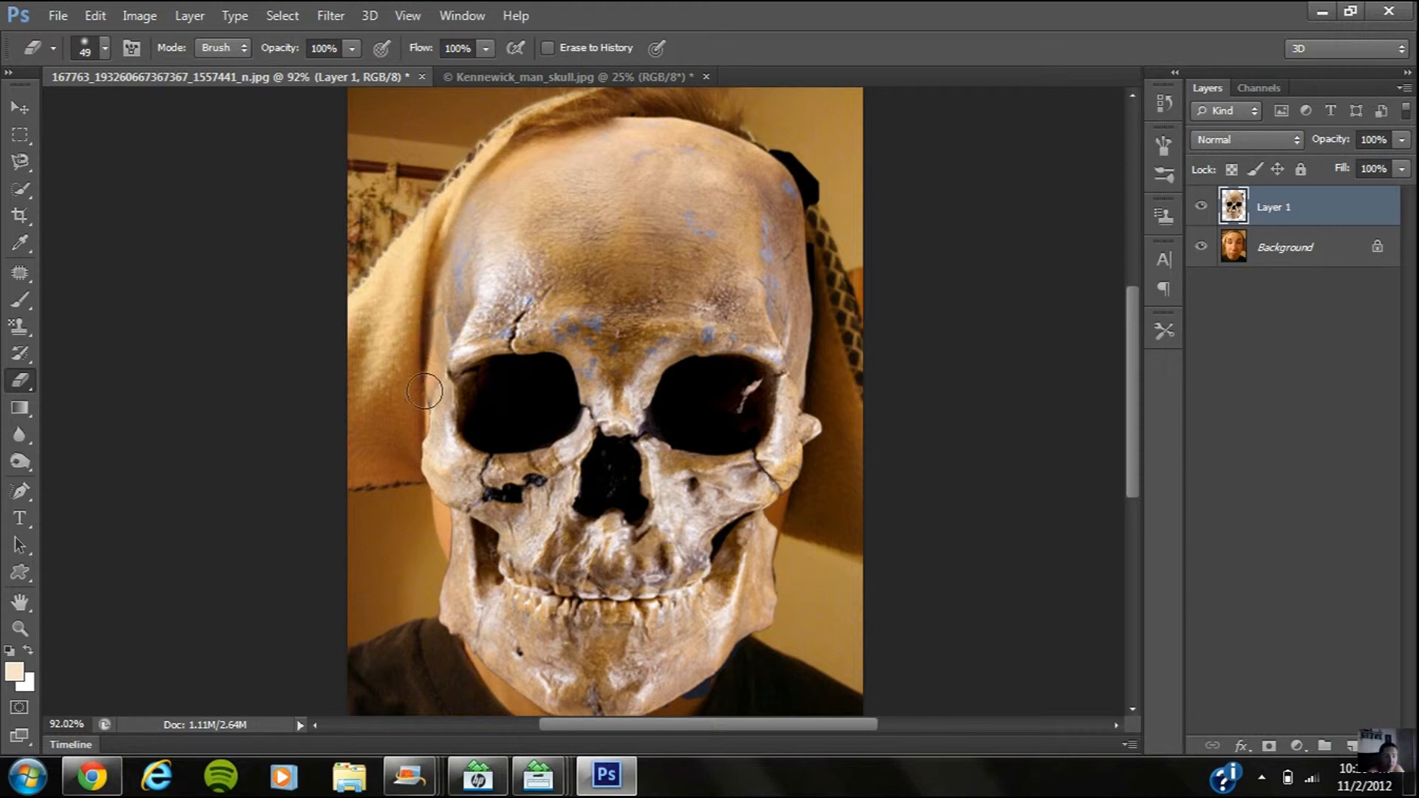
{"action": "left_click_drag", "start_coordinate": [418, 437], "coordinate": [421, 488]}
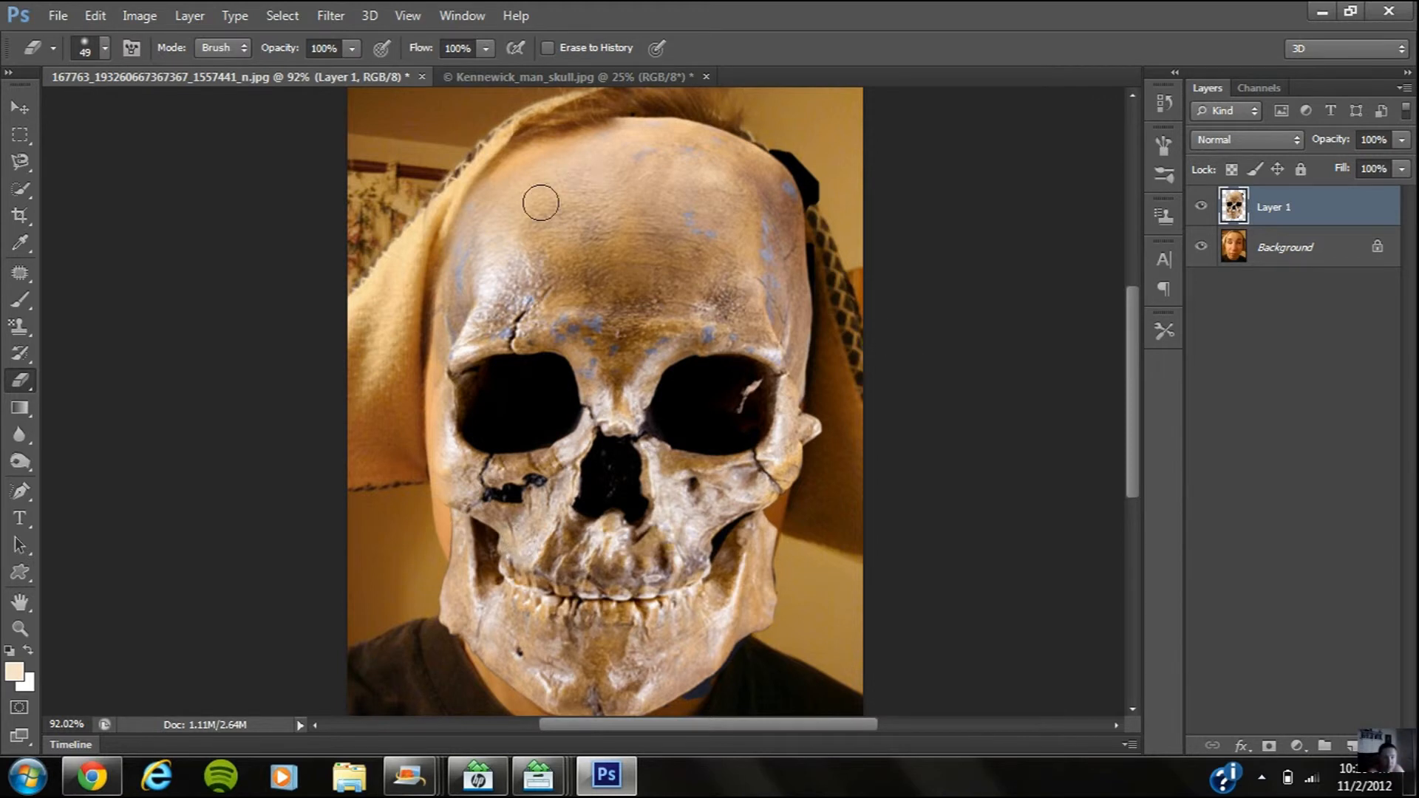
{"action": "mouse_move", "coordinate": [621, 116]}
{"action": "left_mouse_down"}
{"action": "mouse_move", "coordinate": [706, 129]}
{"action": "mouse_move", "coordinate": [789, 181]}
{"action": "mouse_move", "coordinate": [820, 288]}
{"action": "mouse_move", "coordinate": [811, 472]}
{"action": "mouse_move", "coordinate": [807, 377]}
{"action": "mouse_move", "coordinate": [804, 464]}
{"action": "left_mouse_up"}
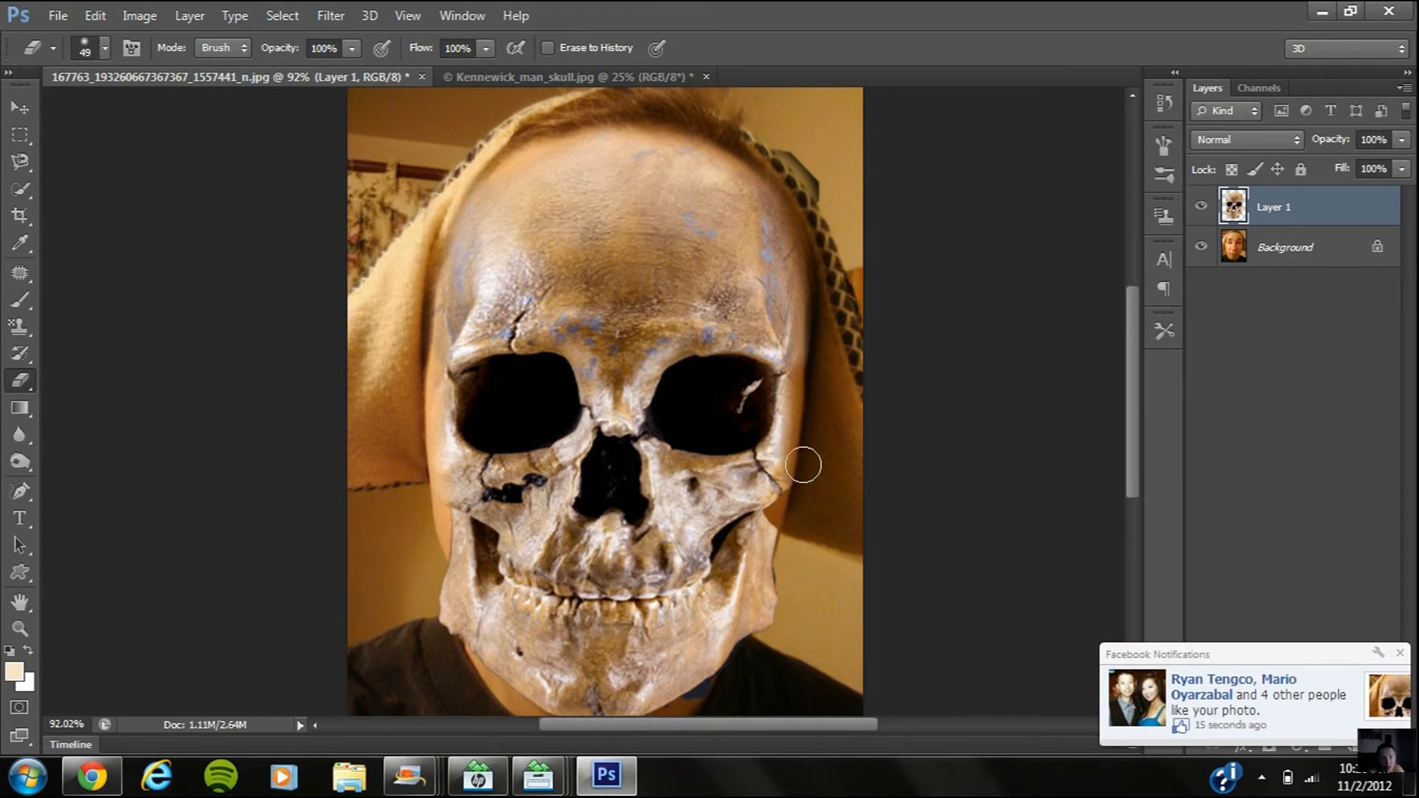
{"action": "mouse_move", "coordinate": [806, 364]}
{"action": "left_mouse_down"}
{"action": "mouse_move", "coordinate": [811, 267]}
{"action": "mouse_move", "coordinate": [774, 188]}
{"action": "mouse_move", "coordinate": [686, 122]}
{"action": "left_mouse_up"}
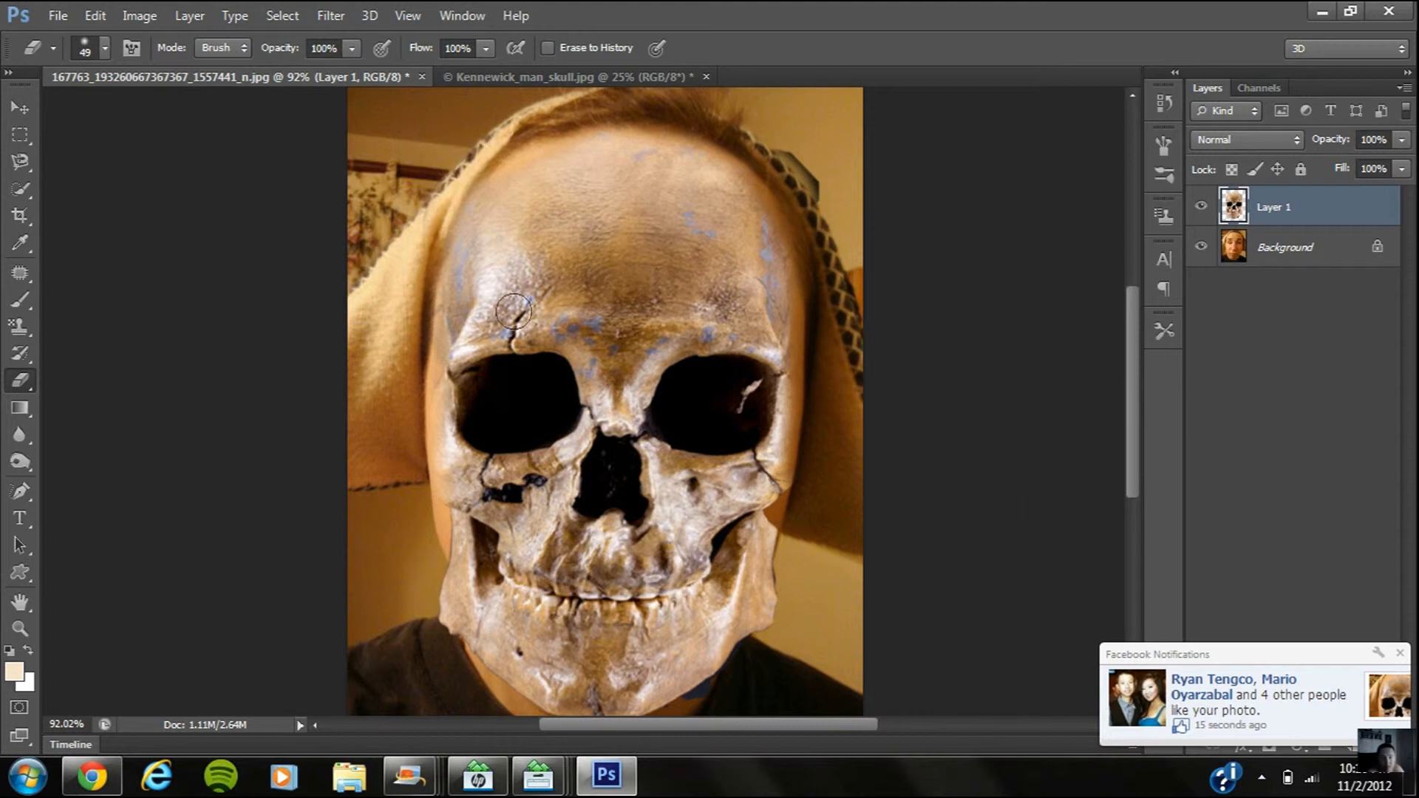
- Step back twice through the latest edits on the skull layer
{"action": "left_click_drag", "start_coordinate": [1133, 358], "coordinate": [1133, 391]}
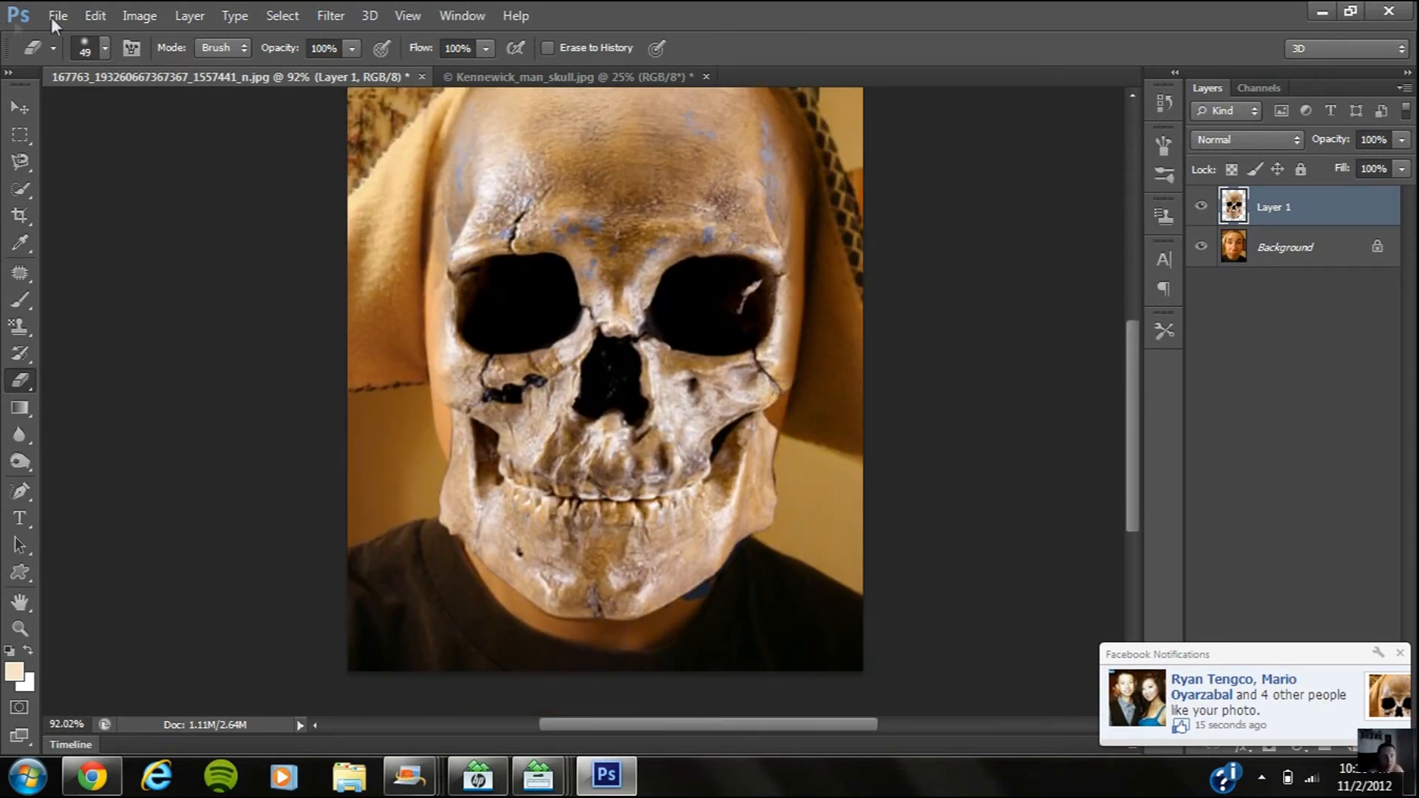
{"action": "left_click", "coordinate": [94, 16]}
{"action": "left_click", "coordinate": [168, 60]}
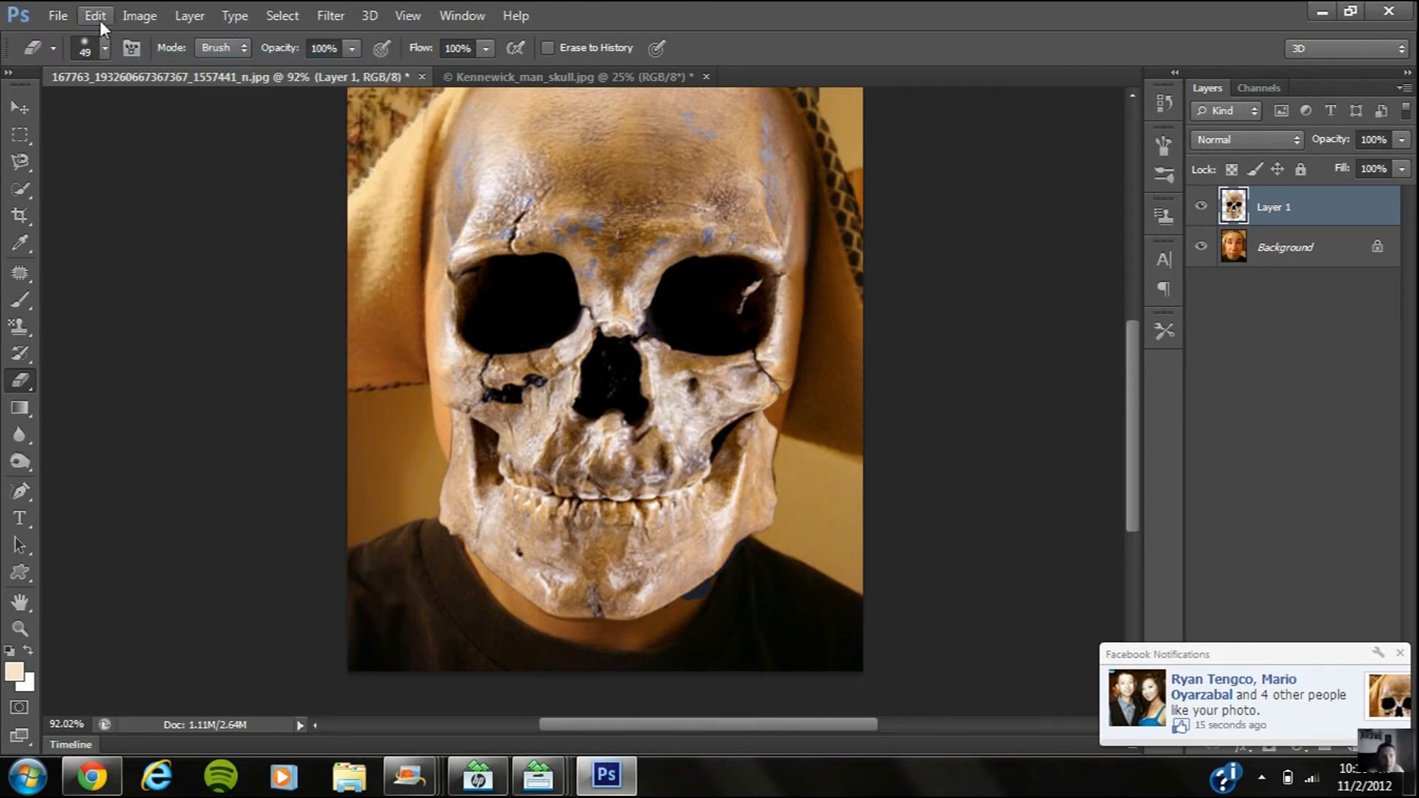
{"action": "left_click", "coordinate": [104, 15]}
{"action": "left_click", "coordinate": [167, 58]}
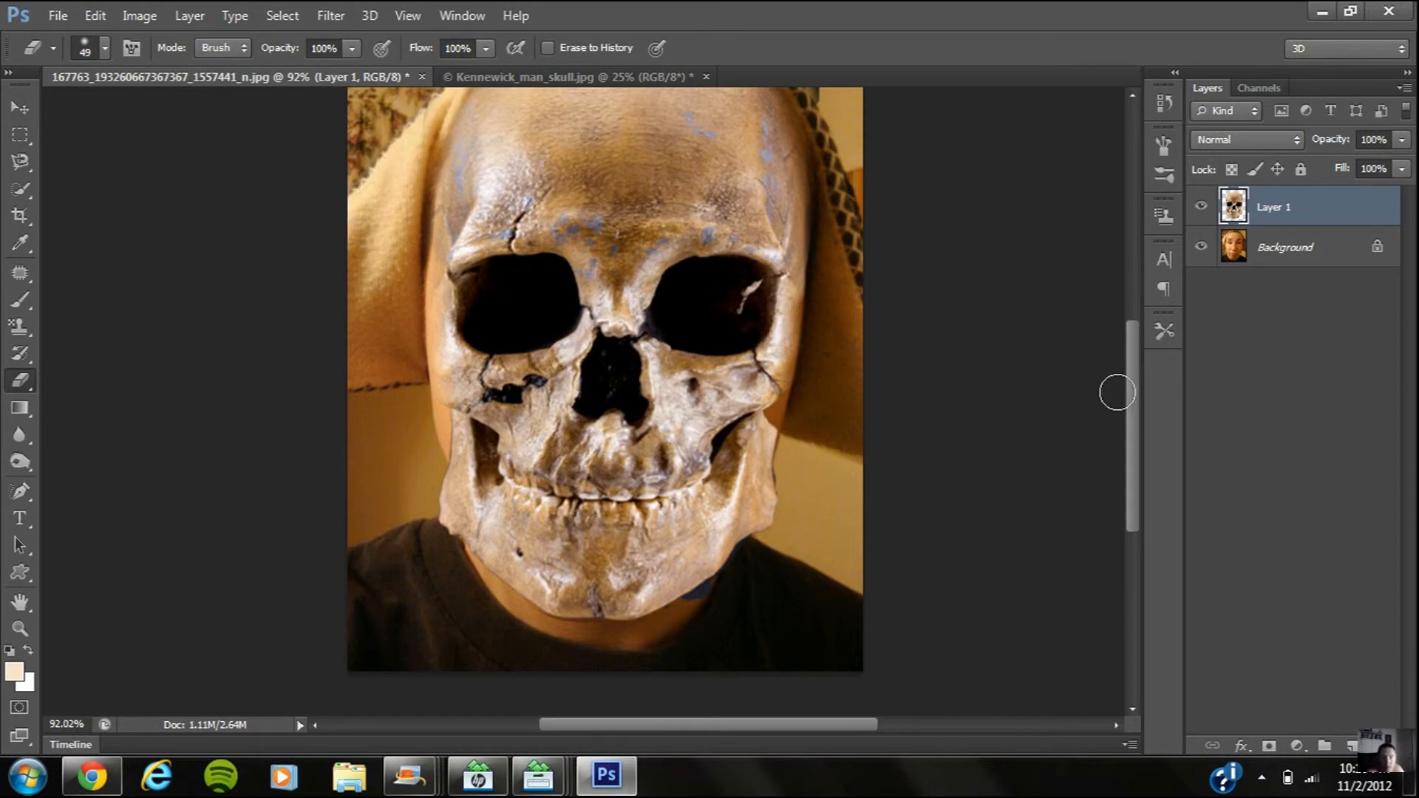
- Erase the skull's excess along both jaw sides, the left cheek and the chin to blend it into the face
{"action": "scroll", "coordinate": [1136, 403], "scroll_direction": "down", "scroll_amount": 3}
{"action": "mouse_move", "coordinate": [791, 382]}
{"action": "left_mouse_down"}
{"action": "mouse_move", "coordinate": [765, 486]}
{"action": "mouse_move", "coordinate": [801, 389]}
{"action": "mouse_move", "coordinate": [722, 532]}
{"action": "mouse_move", "coordinate": [734, 491]}
{"action": "mouse_move", "coordinate": [678, 556]}
{"action": "mouse_move", "coordinate": [697, 529]}
{"action": "mouse_move", "coordinate": [610, 574]}
{"action": "mouse_move", "coordinate": [660, 548]}
{"action": "mouse_move", "coordinate": [574, 570]}
{"action": "mouse_move", "coordinate": [510, 540]}
{"action": "left_mouse_up"}
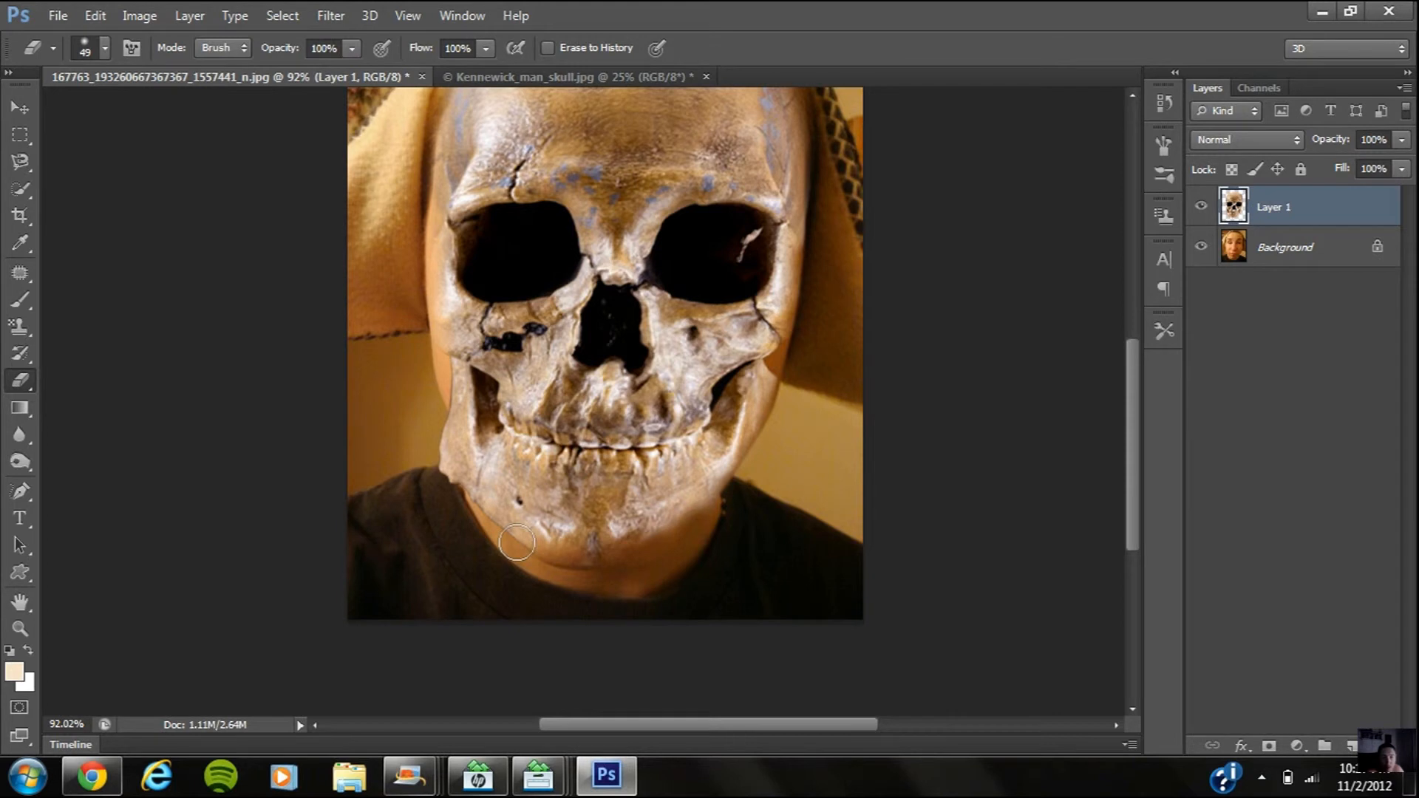
{"action": "mouse_move", "coordinate": [486, 511]}
{"action": "left_mouse_down"}
{"action": "mouse_move", "coordinate": [403, 387]}
{"action": "mouse_move", "coordinate": [462, 473]}
{"action": "mouse_move", "coordinate": [419, 401]}
{"action": "mouse_move", "coordinate": [425, 362]}
{"action": "left_mouse_up"}
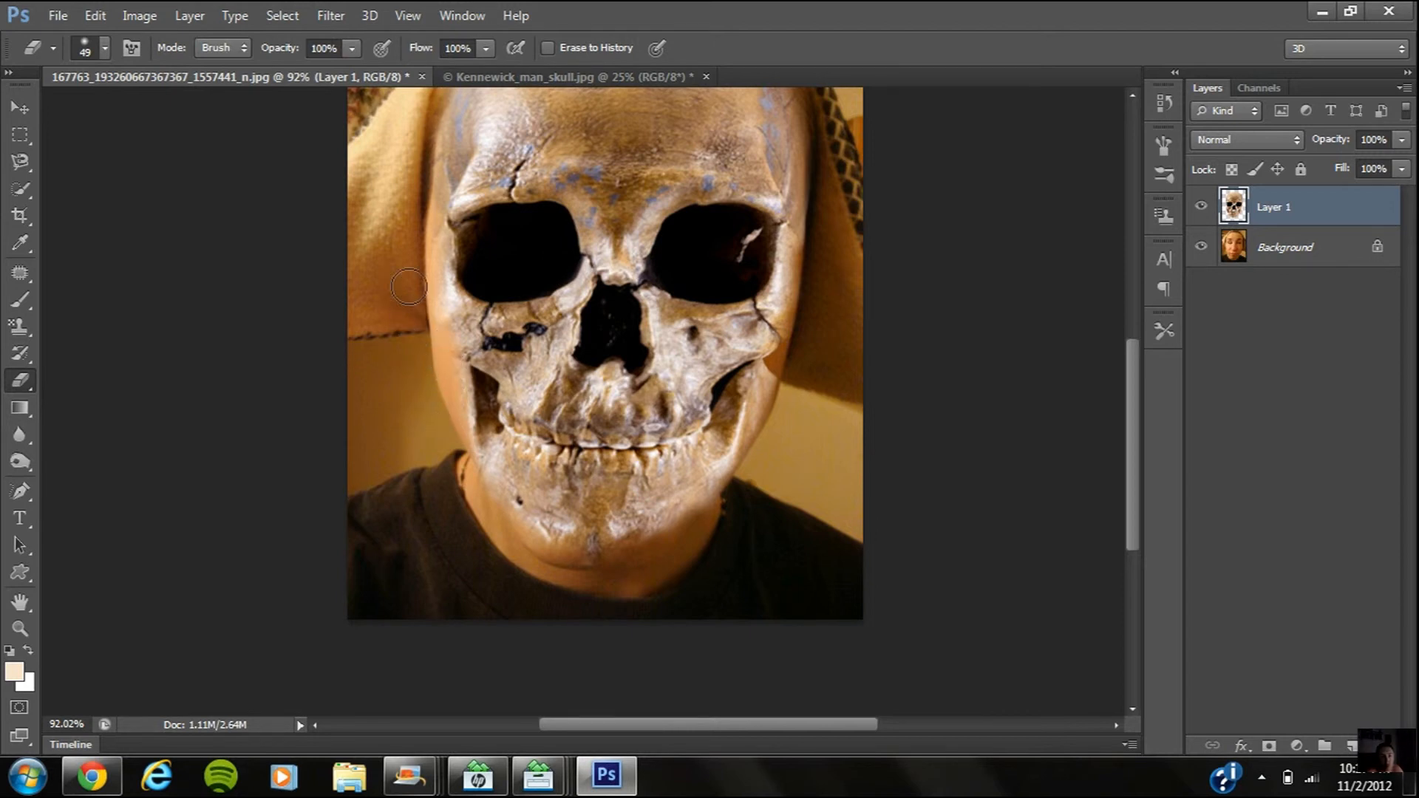
{"action": "left_click_drag", "start_coordinate": [1138, 412], "coordinate": [1139, 363]}
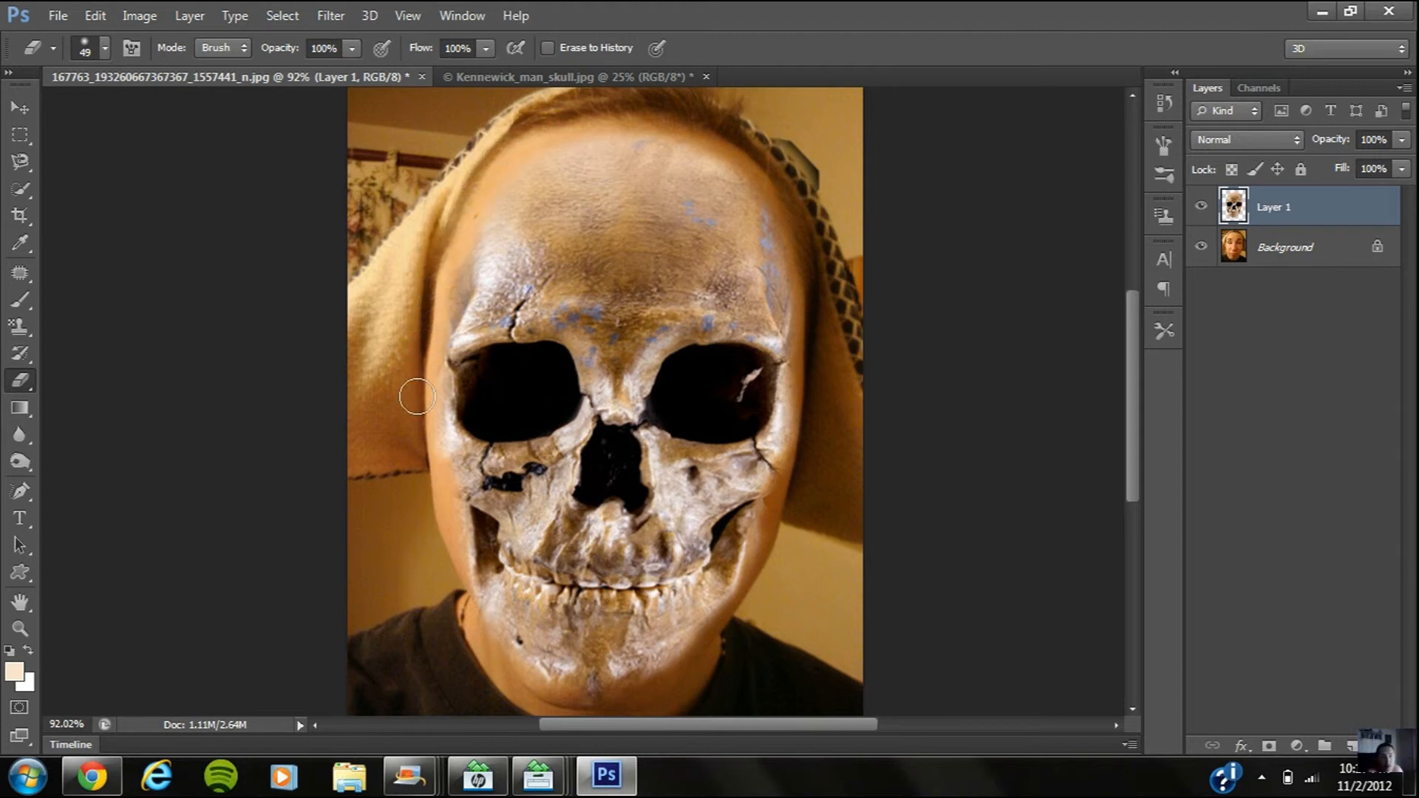
{"action": "mouse_move", "coordinate": [442, 498]}
{"action": "left_mouse_down"}
{"action": "mouse_move", "coordinate": [444, 541]}
{"action": "mouse_move", "coordinate": [478, 617]}
{"action": "mouse_move", "coordinate": [522, 664]}
{"action": "mouse_move", "coordinate": [603, 705]}
{"action": "mouse_move", "coordinate": [655, 682]}
{"action": "left_mouse_up"}
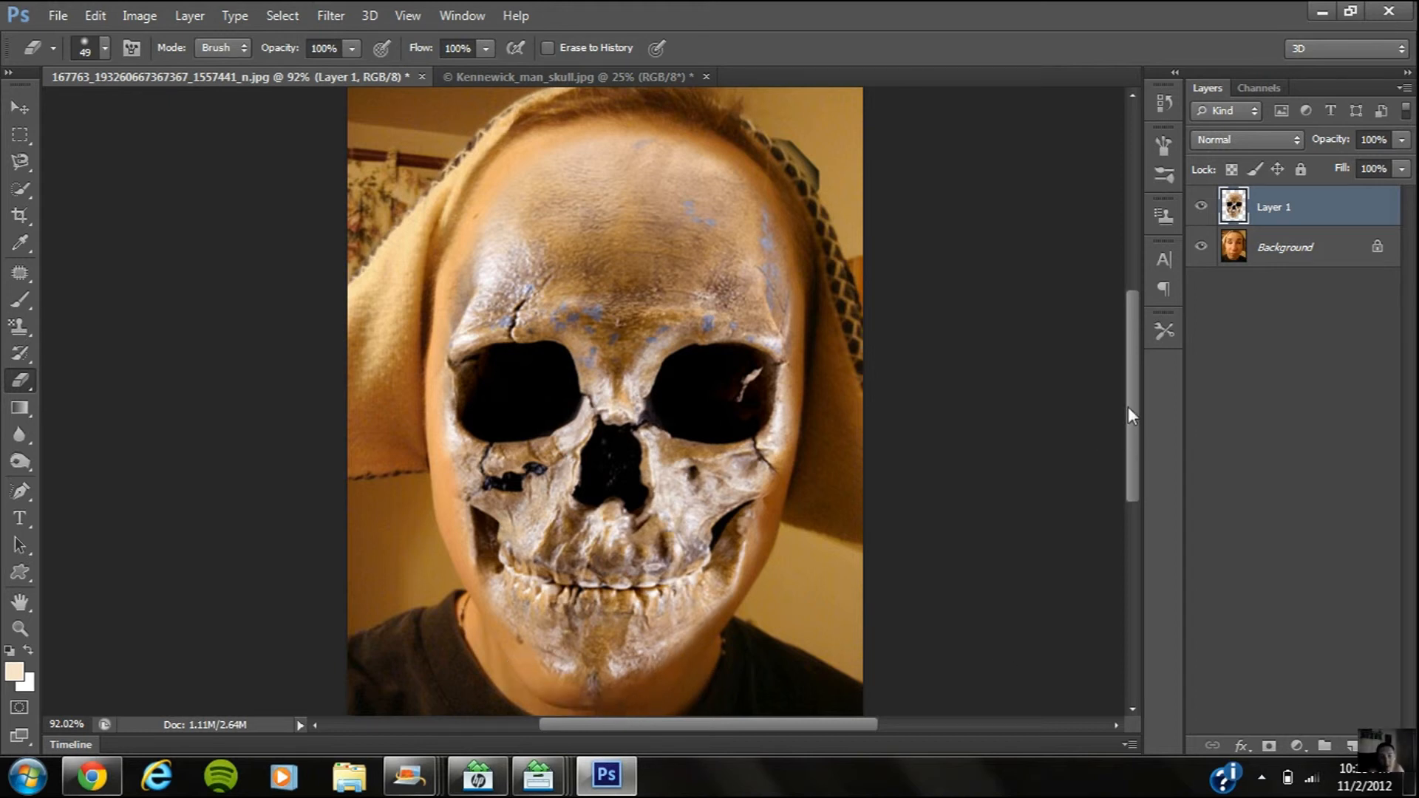
- Choose the Burn tool for the skull layer, with the Midtones range and 50% exposure
{"action": "left_click_drag", "start_coordinate": [1130, 415], "coordinate": [1131, 427]}
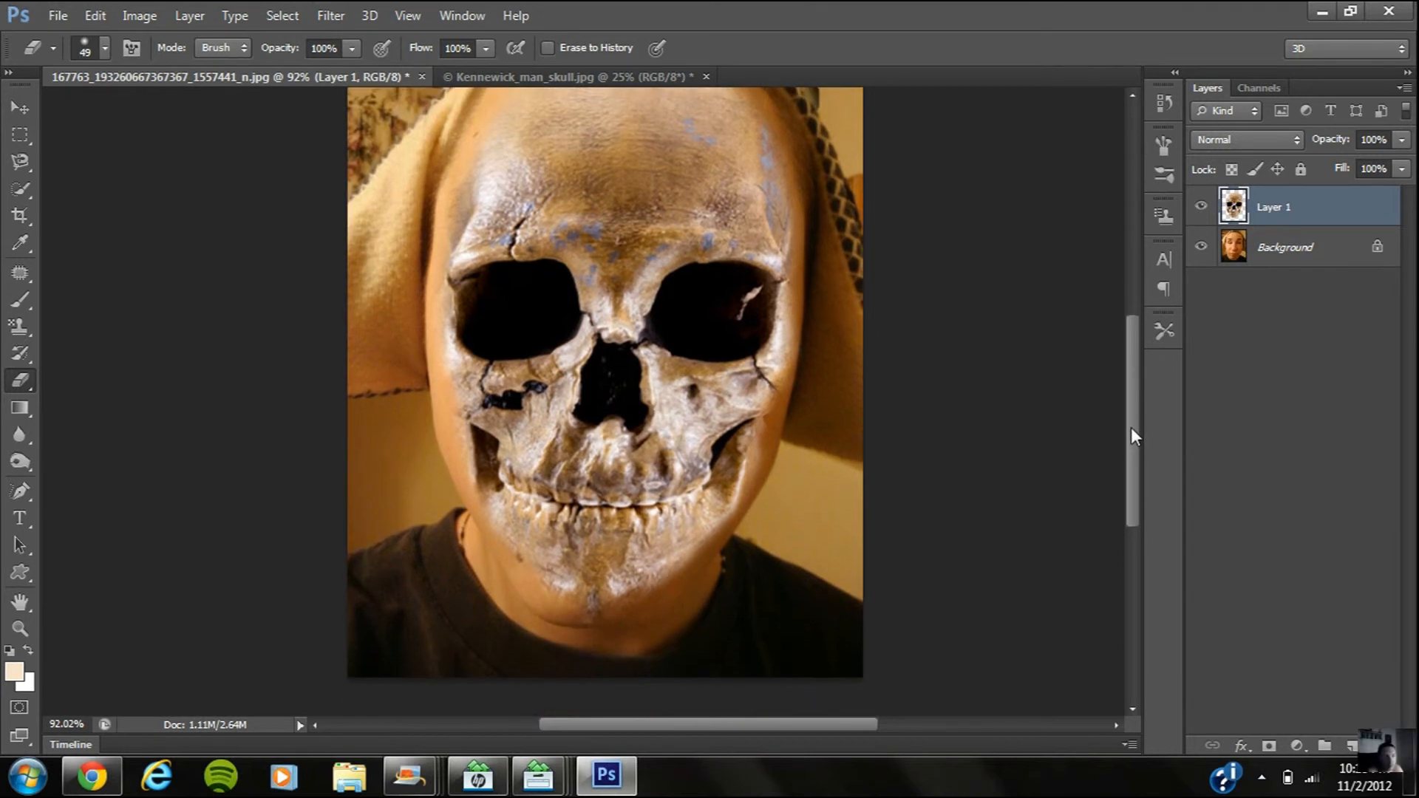
{"action": "left_click", "coordinate": [19, 434]}
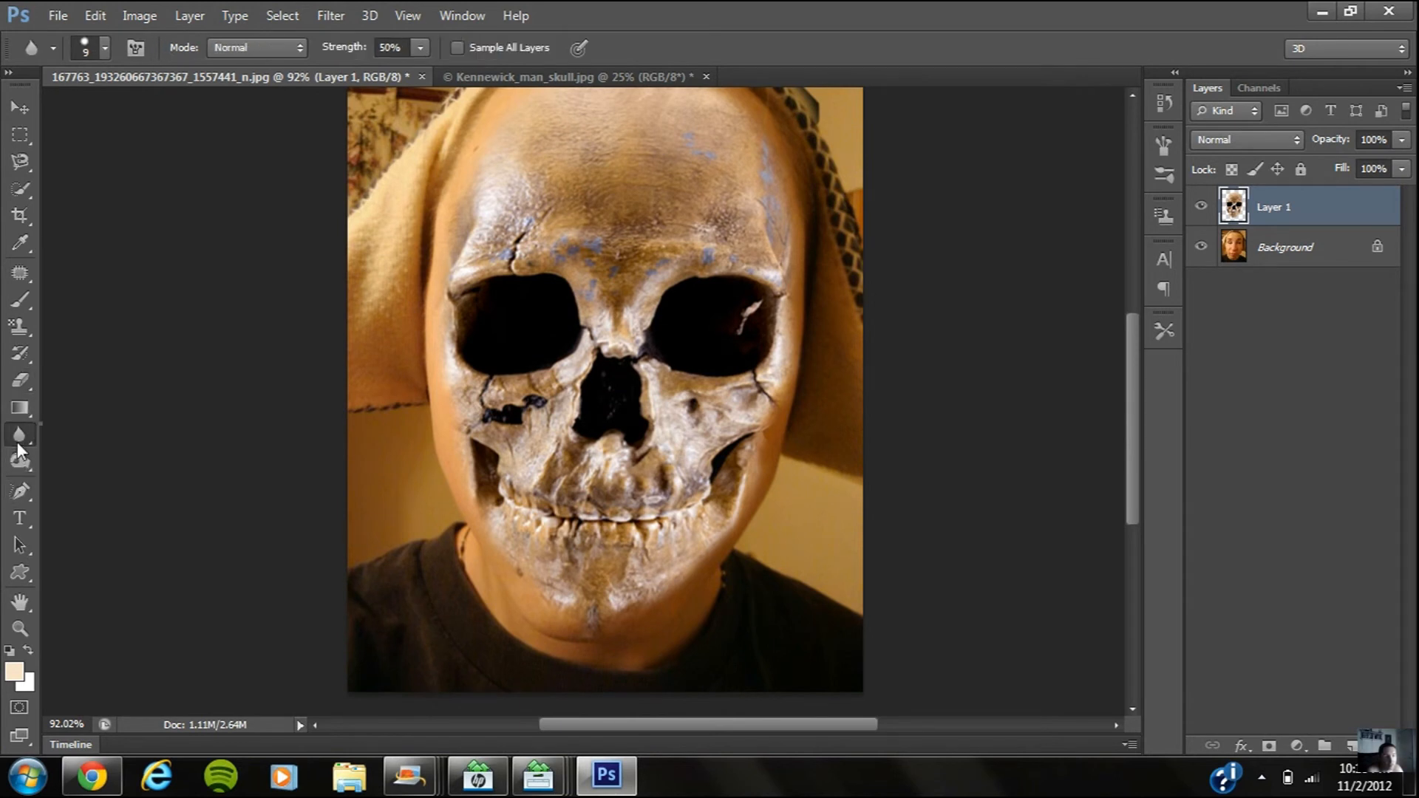
{"action": "left_click", "coordinate": [19, 460]}
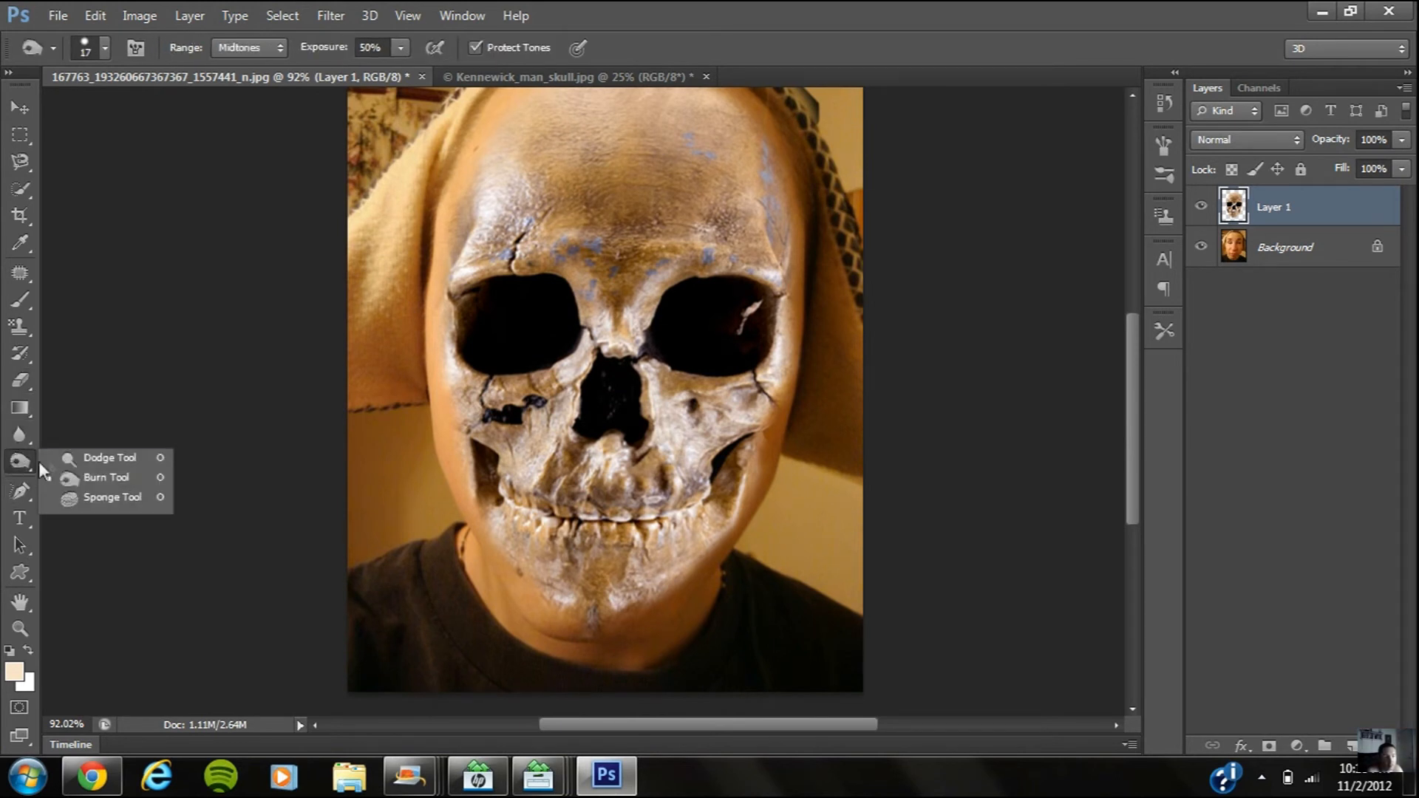
{"action": "left_click", "coordinate": [107, 479]}
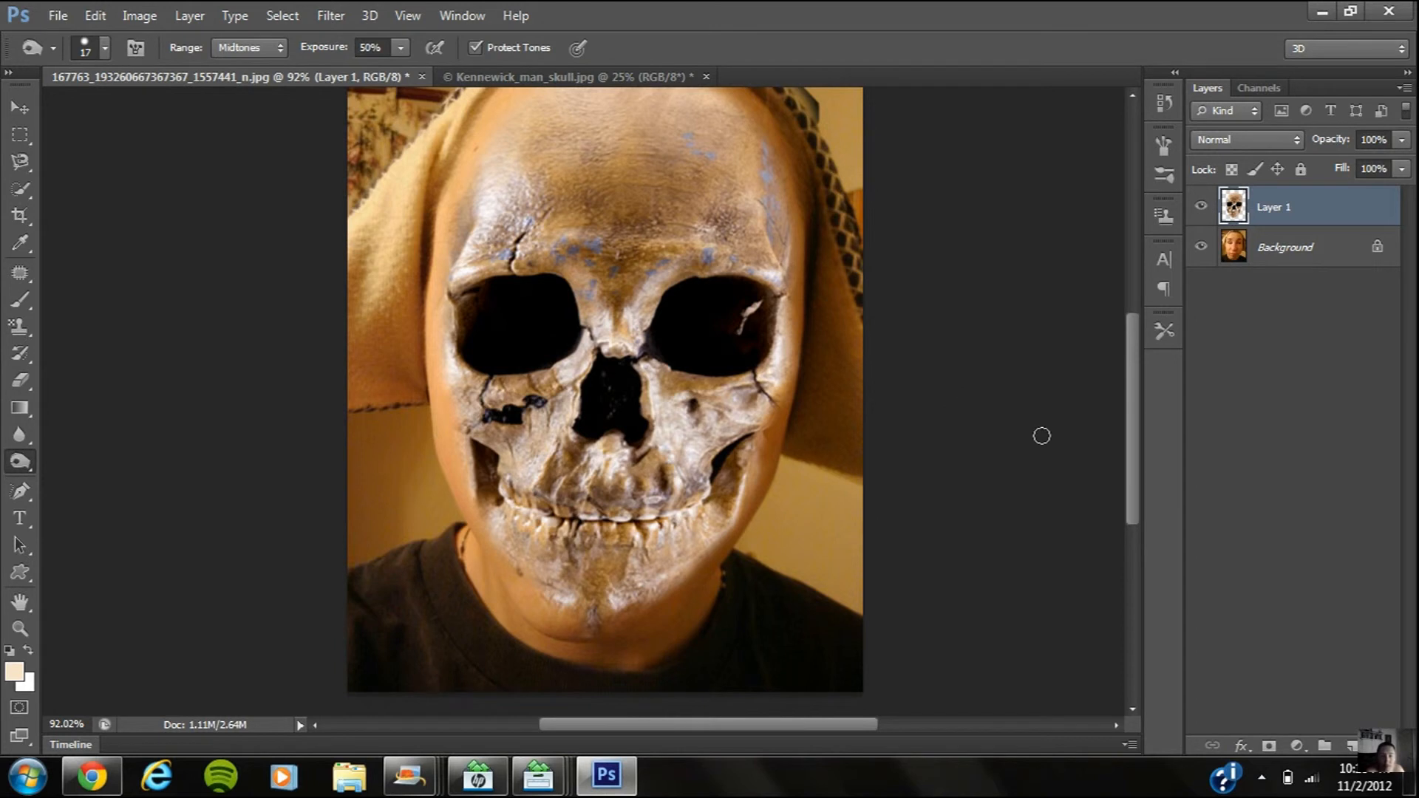
{"action": "left_click_drag", "start_coordinate": [1125, 415], "coordinate": [1129, 399]}
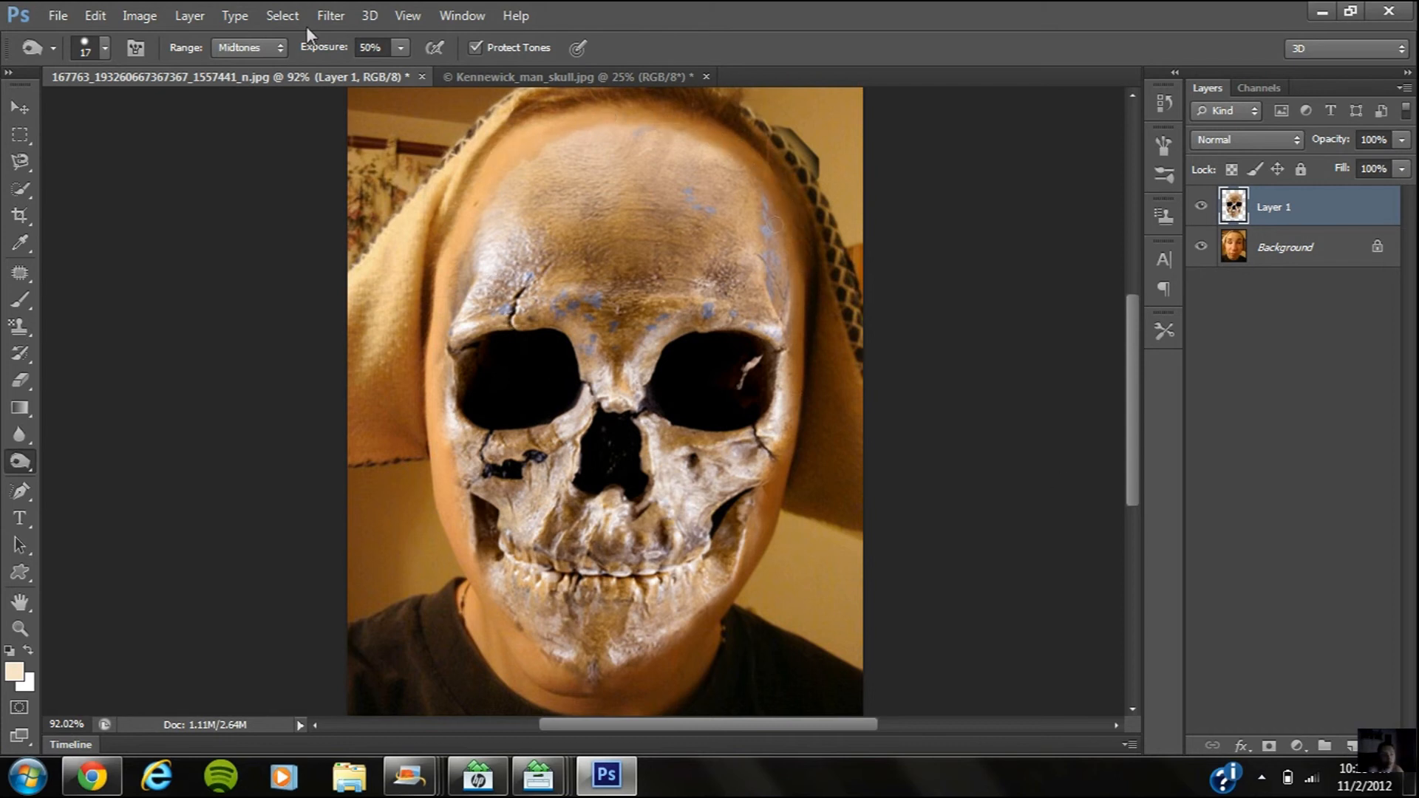
- Soften the skull's outer edges around the forehead and upper sides with the Blur tool at a 27 px brush size
{"action": "left_click", "coordinate": [20, 434]}
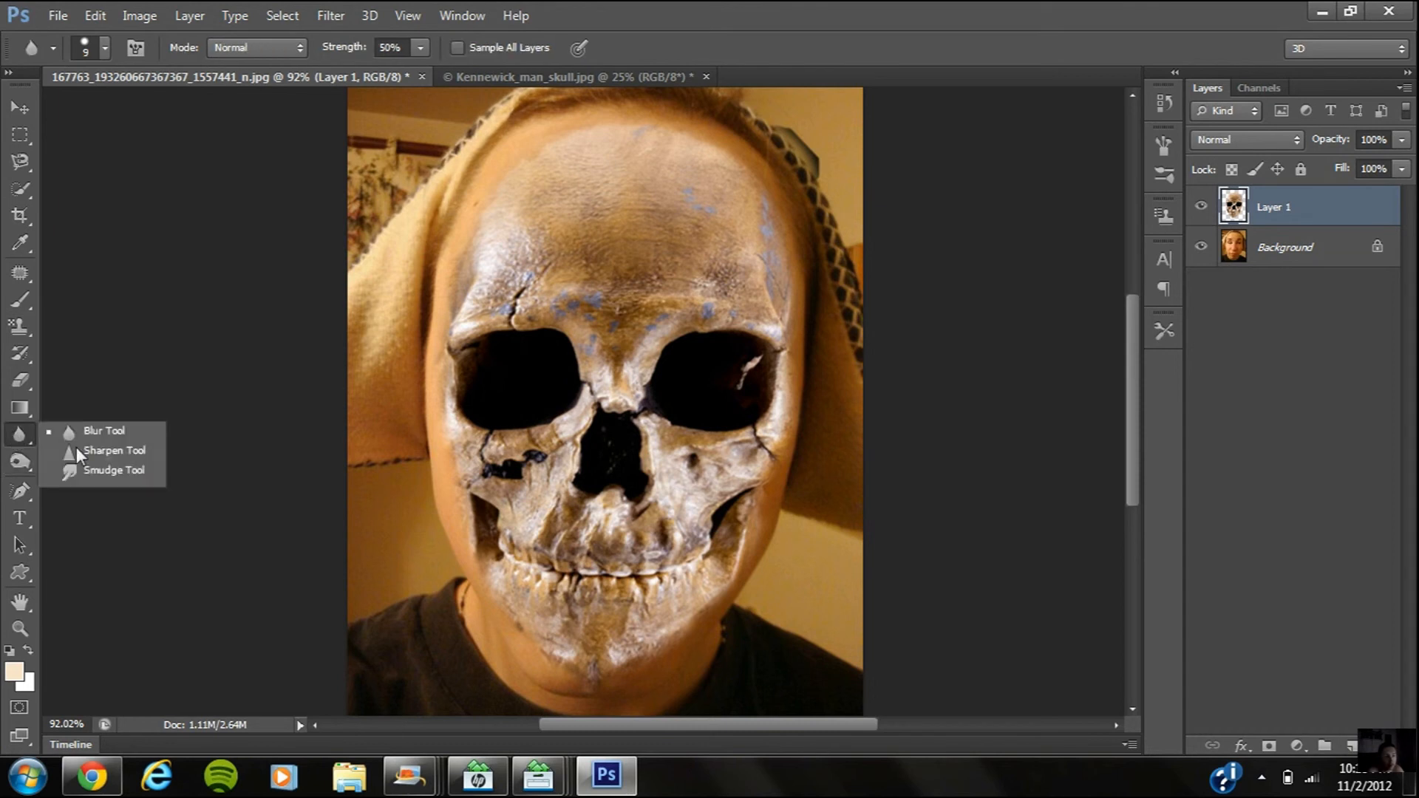
{"action": "left_click", "coordinate": [116, 428]}
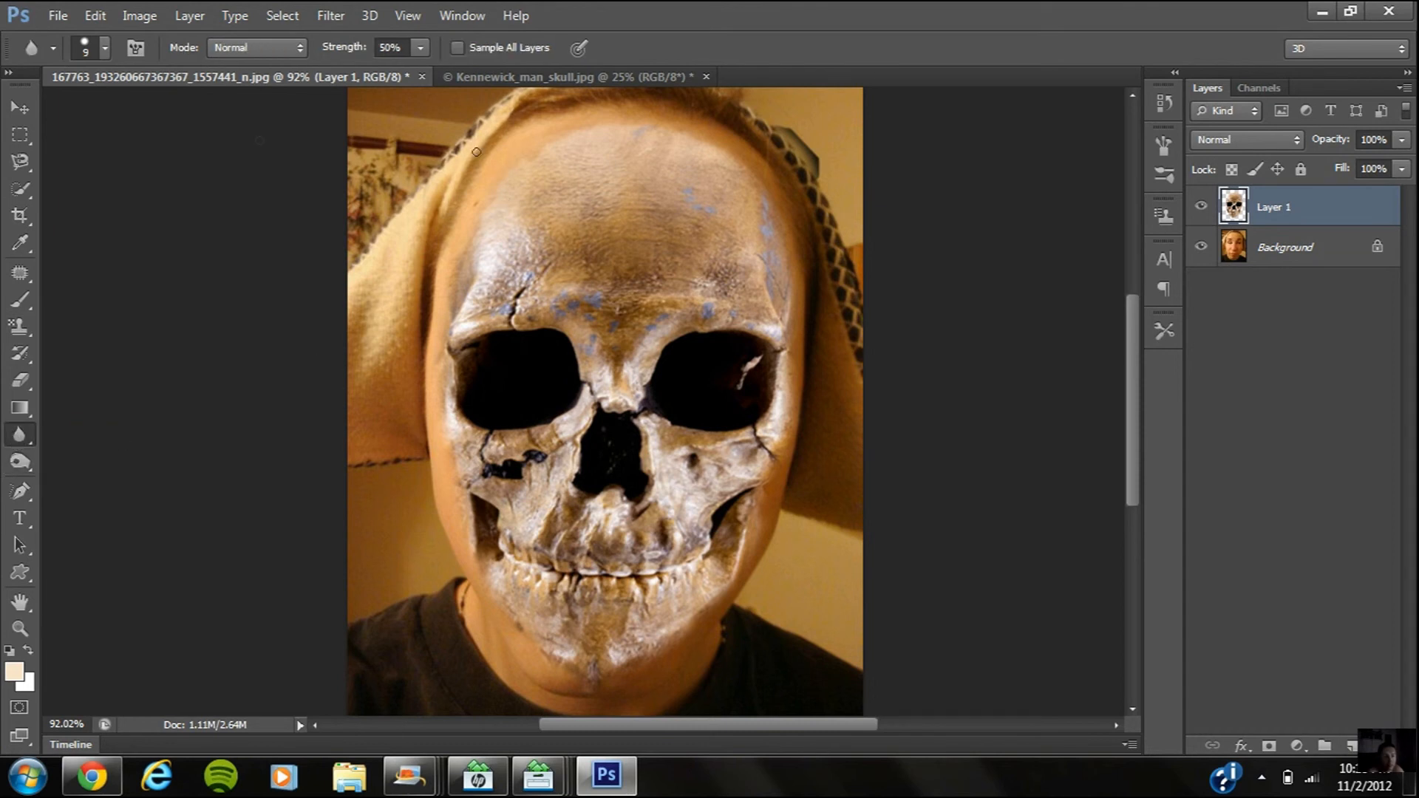
{"action": "left_click", "coordinate": [105, 48]}
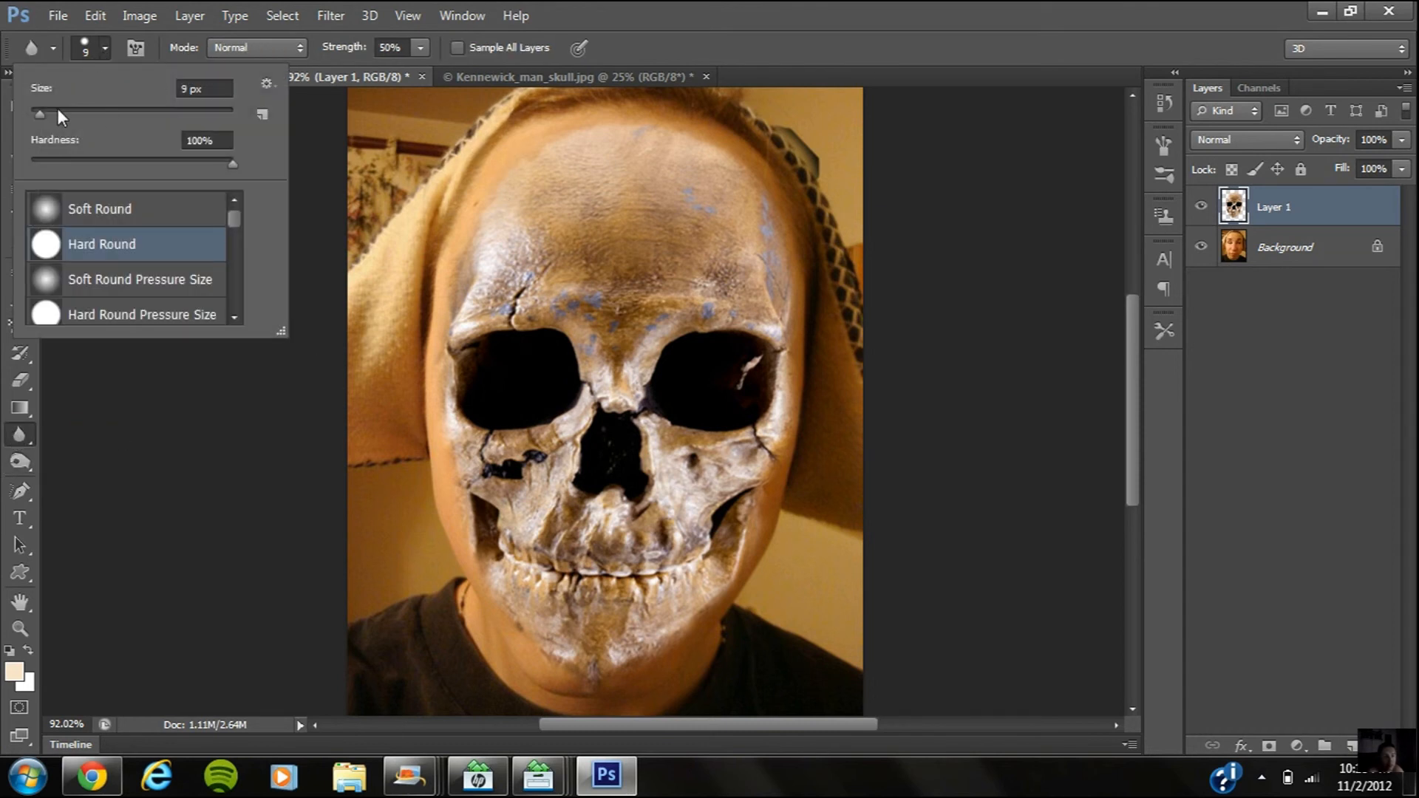
{"action": "left_click_drag", "start_coordinate": [39, 113], "coordinate": [49, 113]}
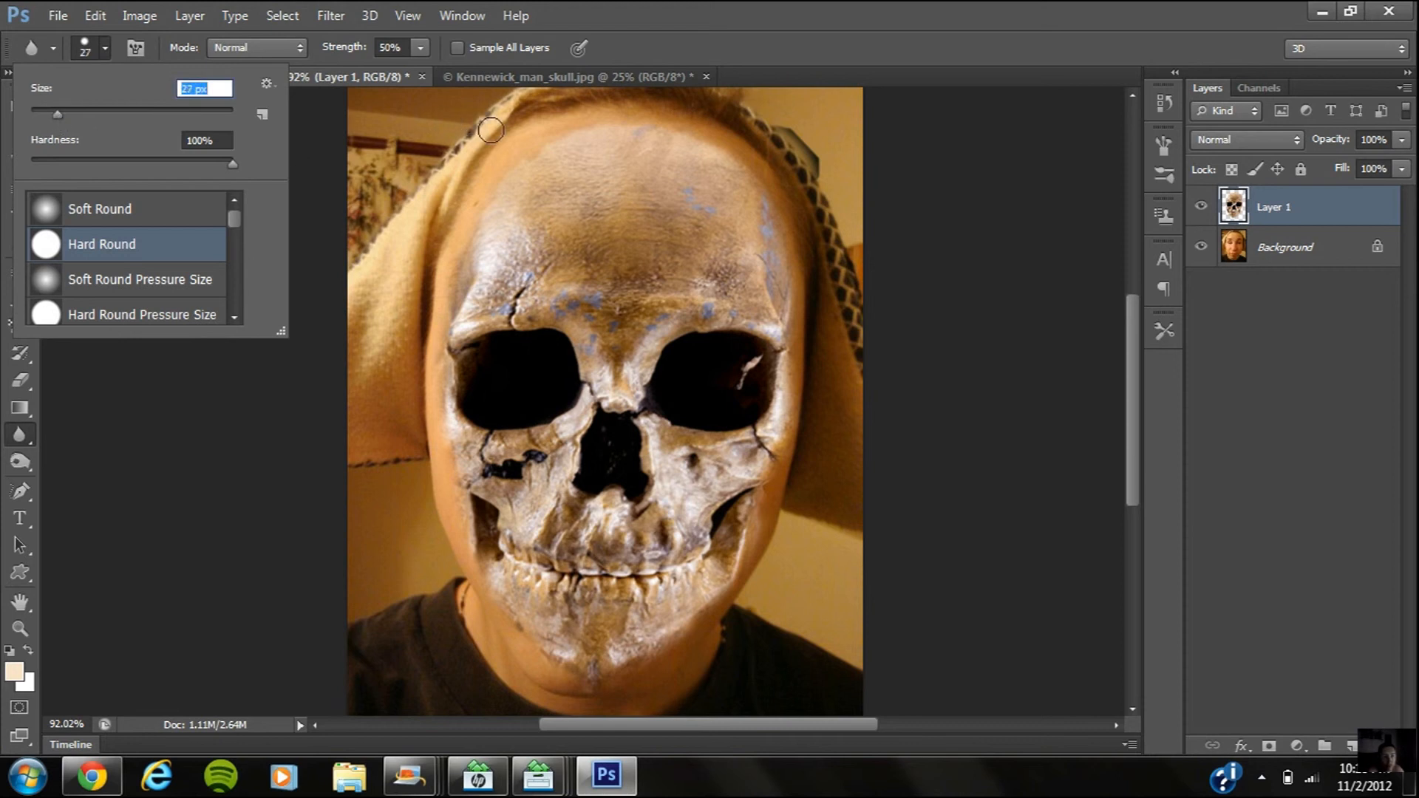
{"action": "left_click", "coordinate": [513, 134]}
{"action": "left_click_drag", "start_coordinate": [489, 198], "coordinate": [444, 267]}
{"action": "mouse_move", "coordinate": [442, 324]}
{"action": "left_mouse_down"}
{"action": "mouse_move", "coordinate": [432, 427]}
{"action": "mouse_move", "coordinate": [452, 534]}
{"action": "mouse_move", "coordinate": [493, 611]}
{"action": "mouse_move", "coordinate": [580, 674]}
{"action": "mouse_move", "coordinate": [640, 672]}
{"action": "mouse_move", "coordinate": [699, 631]}
{"action": "mouse_move", "coordinate": [643, 668]}
{"action": "mouse_move", "coordinate": [700, 646]}
{"action": "mouse_move", "coordinate": [797, 415]}
{"action": "mouse_move", "coordinate": [808, 305]}
{"action": "mouse_move", "coordinate": [756, 177]}
{"action": "mouse_move", "coordinate": [671, 127]}
{"action": "left_mouse_up"}
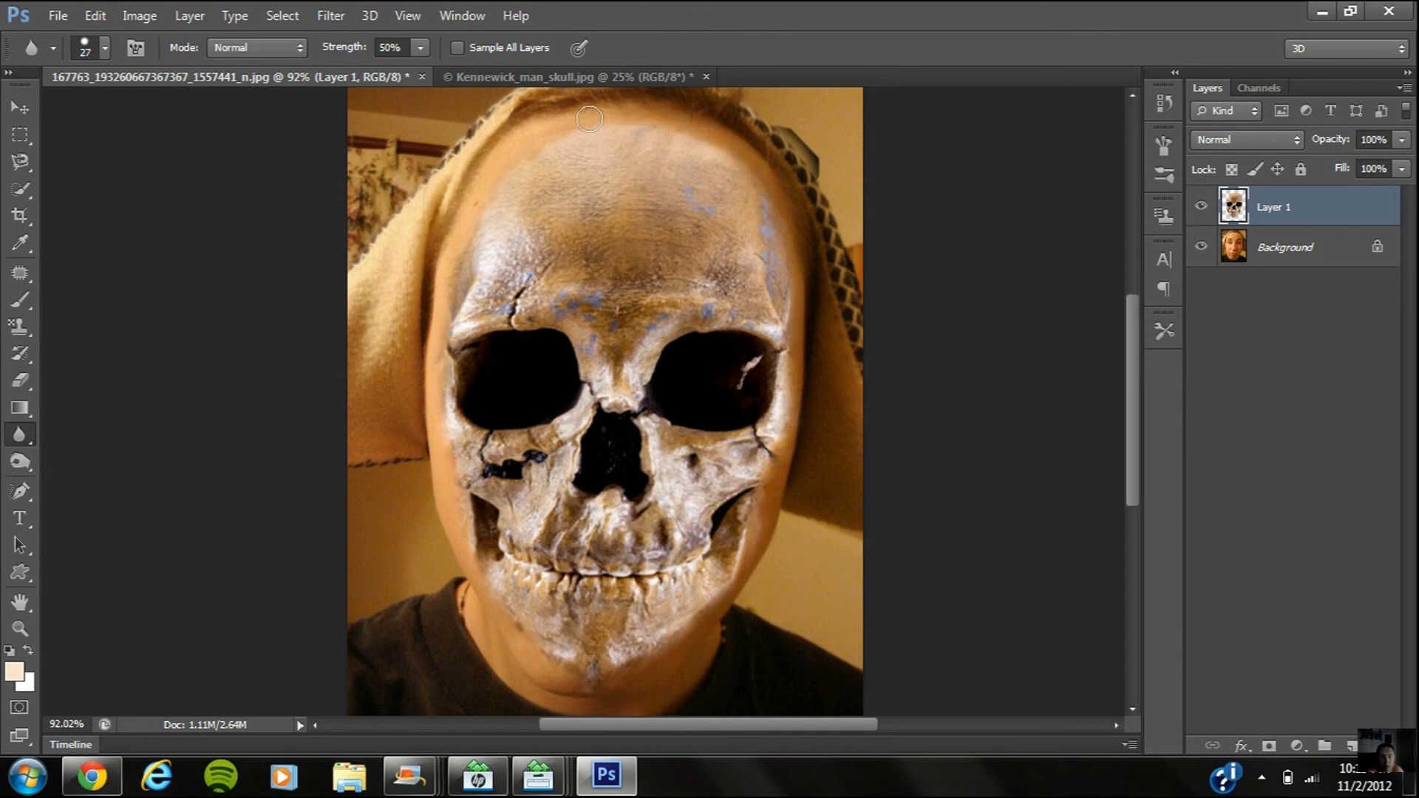
{"action": "mouse_move", "coordinate": [533, 139]}
{"action": "left_mouse_down"}
{"action": "mouse_move", "coordinate": [612, 117]}
{"action": "mouse_move", "coordinate": [564, 140]}
{"action": "mouse_move", "coordinate": [551, 127]}
{"action": "mouse_move", "coordinate": [482, 203]}
{"action": "mouse_move", "coordinate": [549, 140]}
{"action": "mouse_move", "coordinate": [617, 127]}
{"action": "mouse_move", "coordinate": [690, 139]}
{"action": "mouse_move", "coordinate": [747, 173]}
{"action": "mouse_move", "coordinate": [785, 228]}
{"action": "mouse_move", "coordinate": [790, 303]}
{"action": "left_mouse_up"}
{"action": "mouse_move", "coordinate": [771, 216]}
{"action": "left_mouse_down"}
{"action": "mouse_move", "coordinate": [693, 137]}
{"action": "mouse_move", "coordinate": [569, 140]}
{"action": "mouse_move", "coordinate": [536, 156]}
{"action": "mouse_move", "coordinate": [458, 265]}
{"action": "mouse_move", "coordinate": [480, 226]}
{"action": "mouse_move", "coordinate": [445, 326]}
{"action": "mouse_move", "coordinate": [471, 256]}
{"action": "left_mouse_up"}
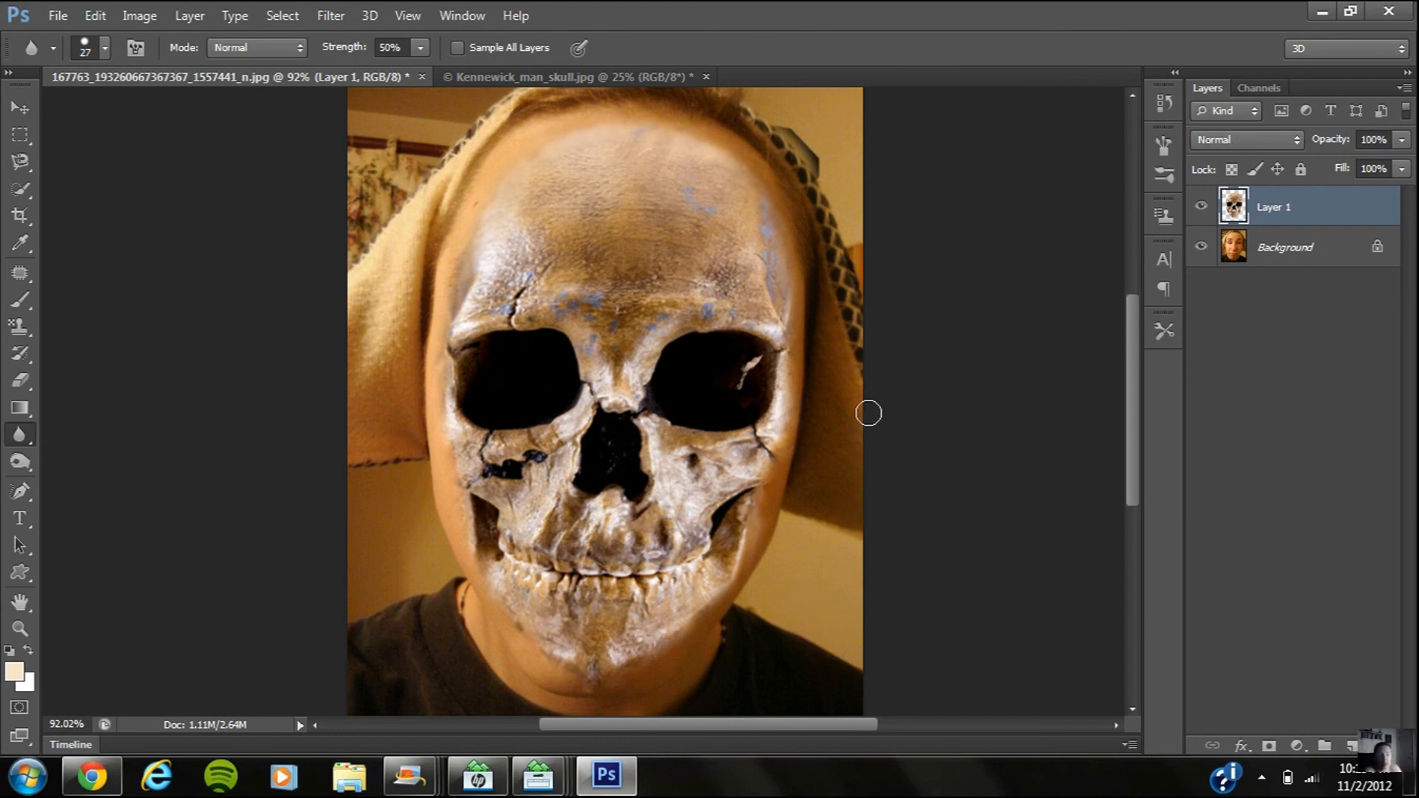
{"action": "left_click", "coordinate": [1261, 777]}
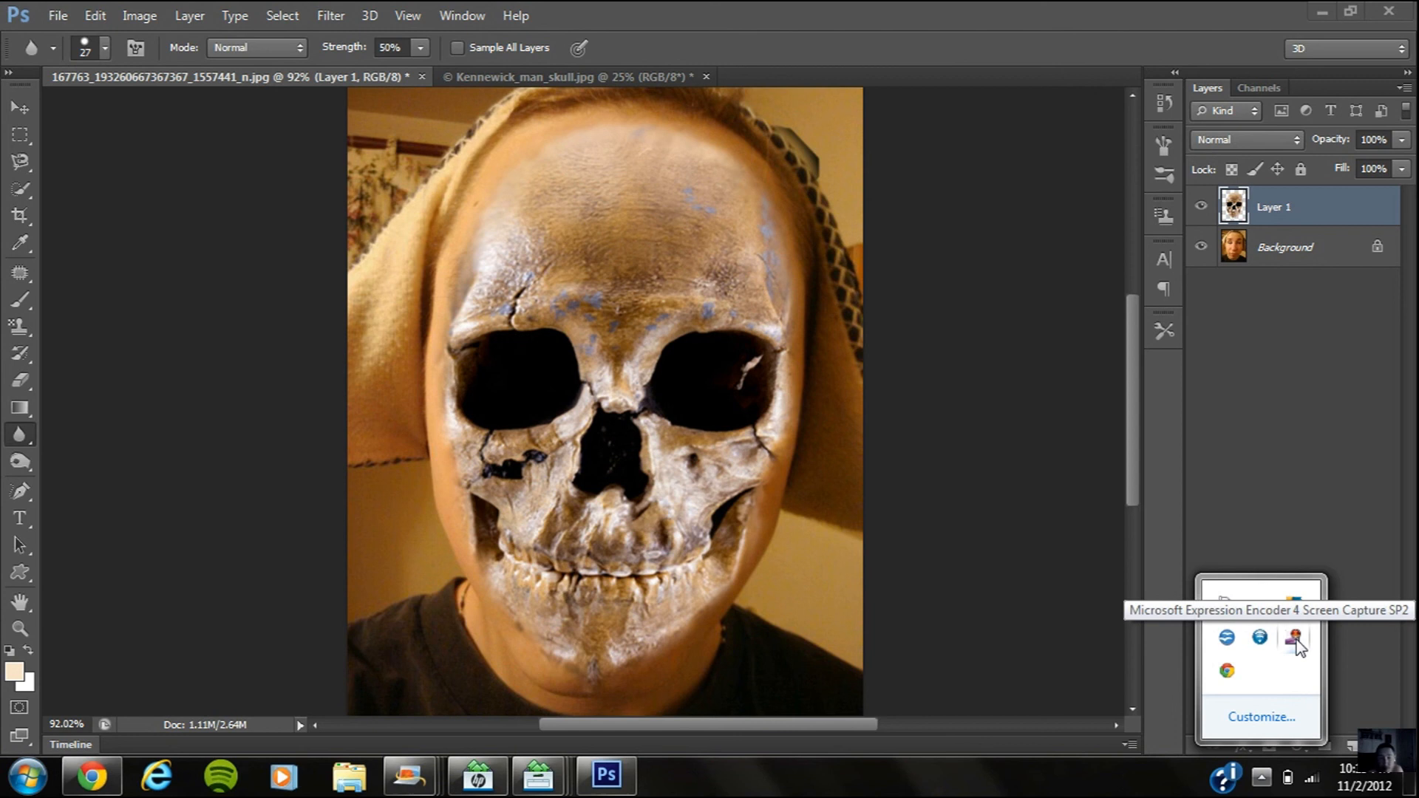
{"action": "right_click", "coordinate": [1296, 637]}
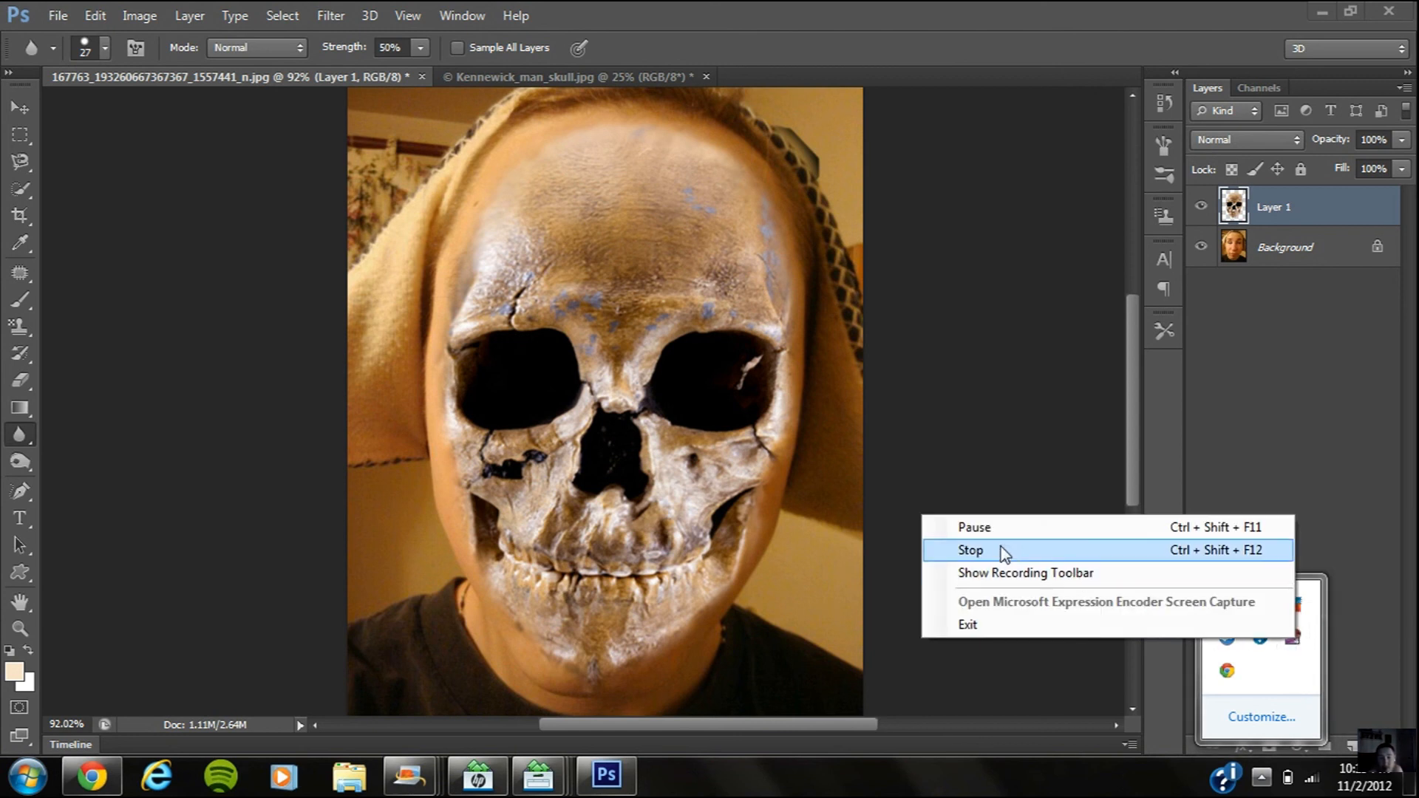